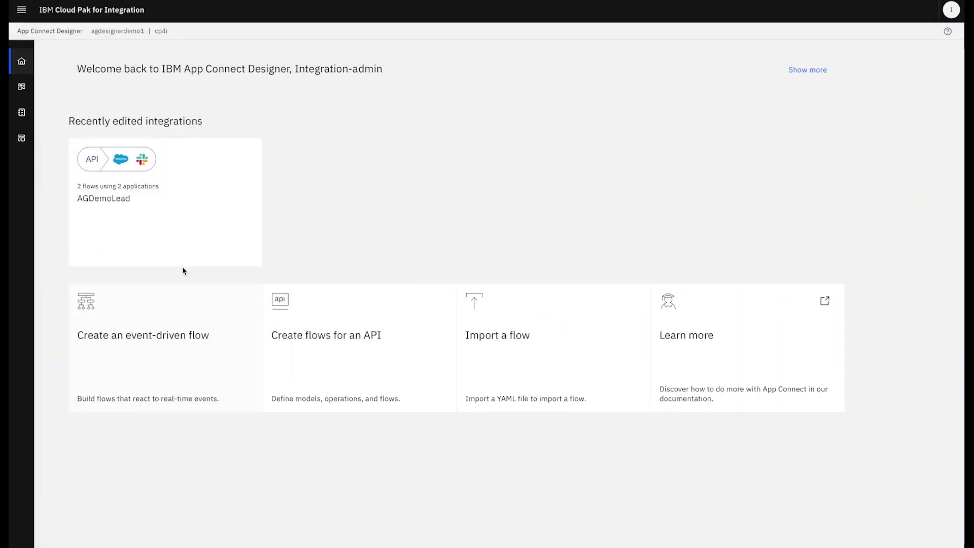
# Step: Review the AGDemoLead Create lead flow's Request, Salesforce and Slack node mappings
pyautogui.click(156, 237)
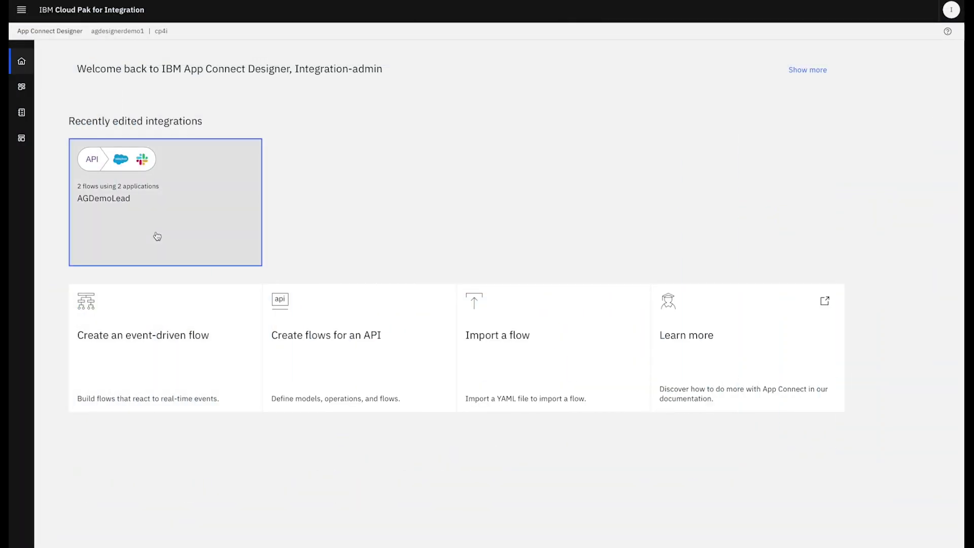
pyautogui.click(689, 213)
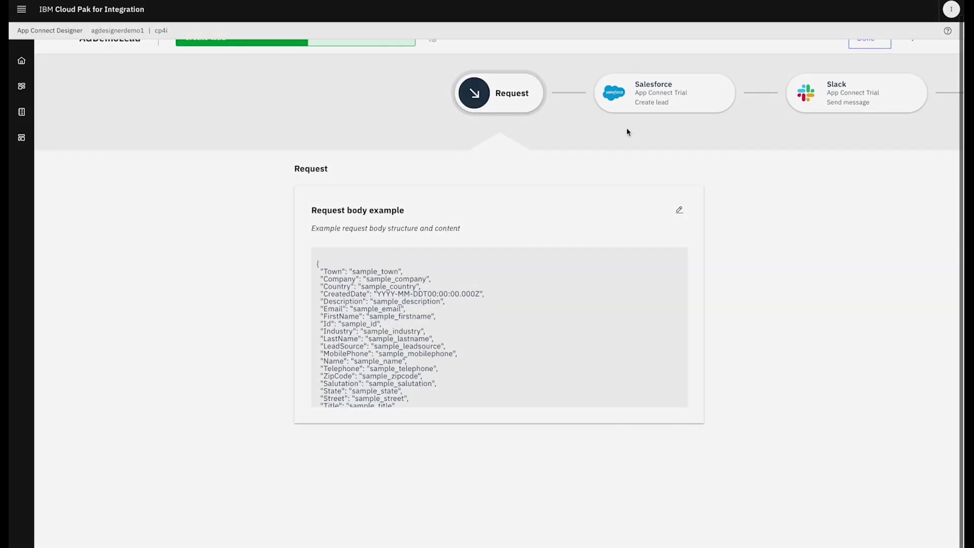
pyautogui.click(649, 98)
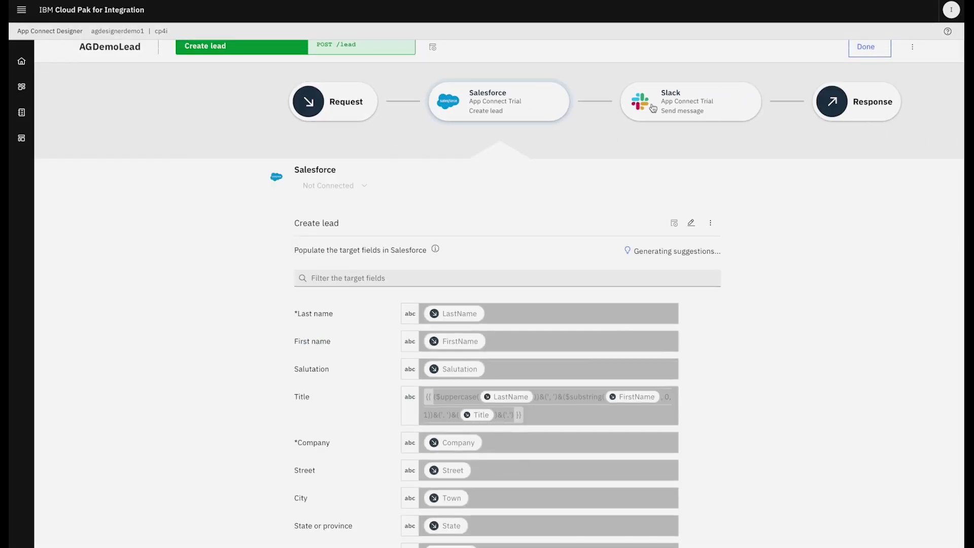
pyautogui.click(681, 107)
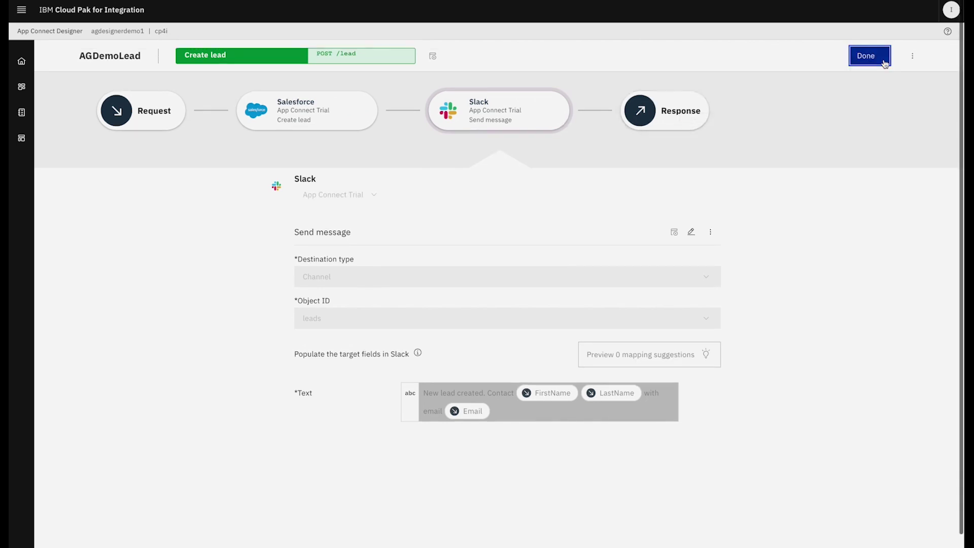
pyautogui.click(870, 55)
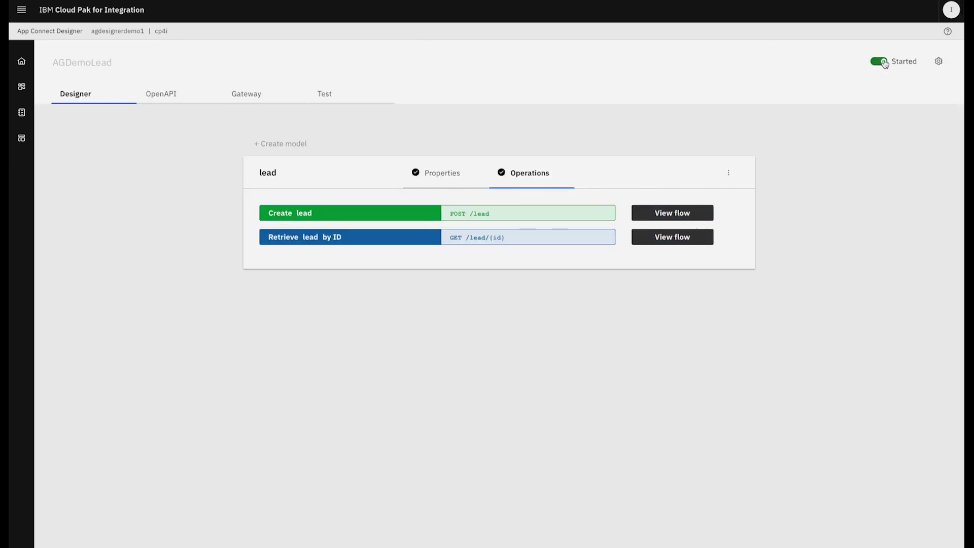
# Step: Export AGDemoLead from the dashboard as a runtime flow BAR asset
pyautogui.click(22, 87)
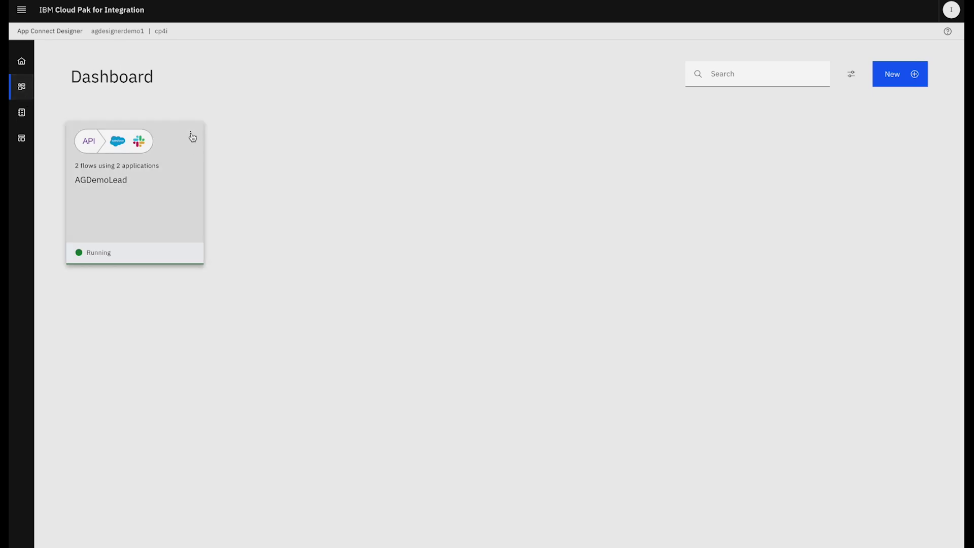
pyautogui.click(192, 136)
pyautogui.click(174, 202)
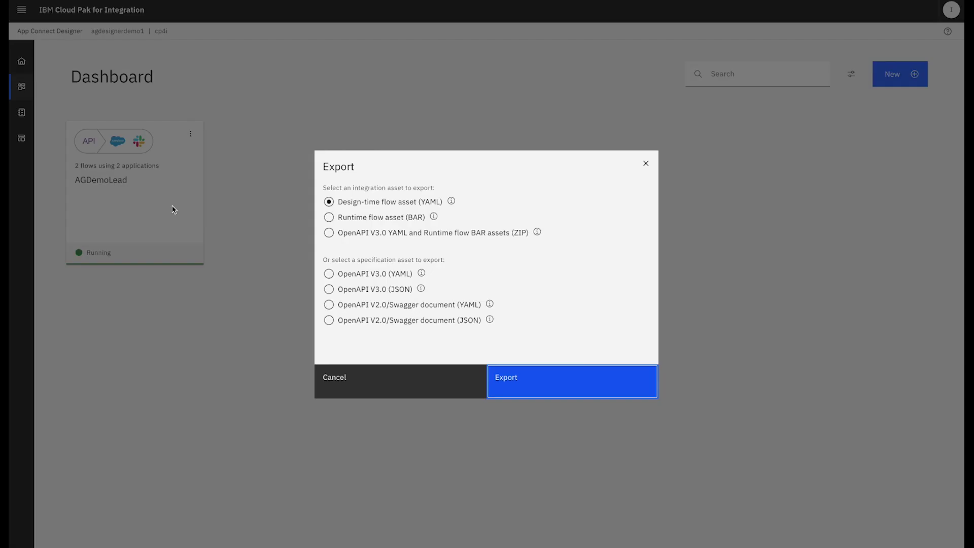
pyautogui.click(367, 221)
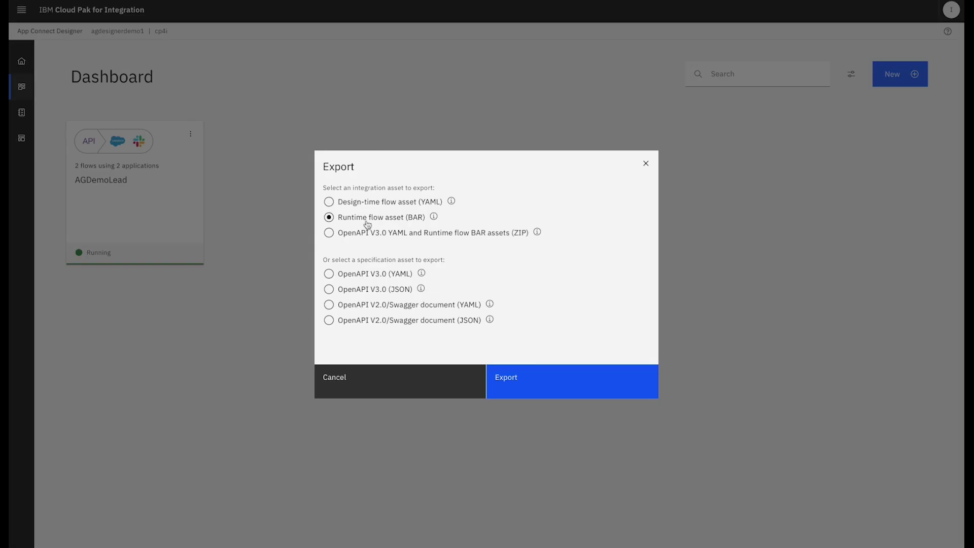
pyautogui.click(548, 376)
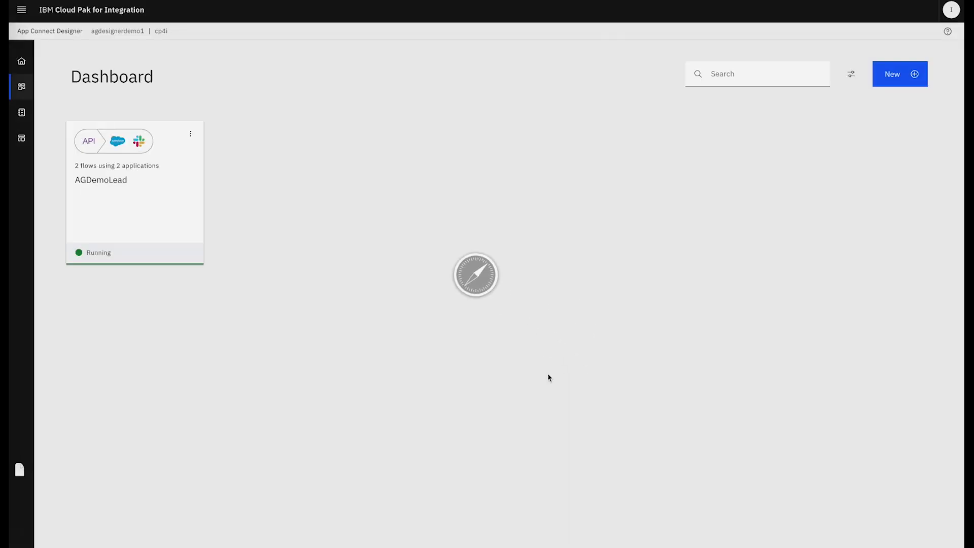
pyautogui.click(21, 11)
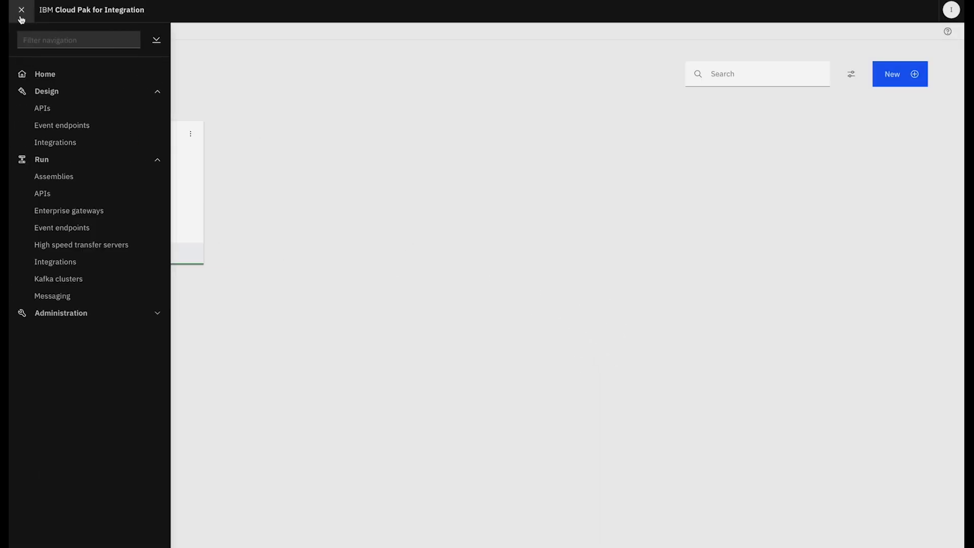
# Step: Import AGDemoLead.bar into the agdemoacedash App Connect Dashboard's BAR files
pyautogui.click(131, 261)
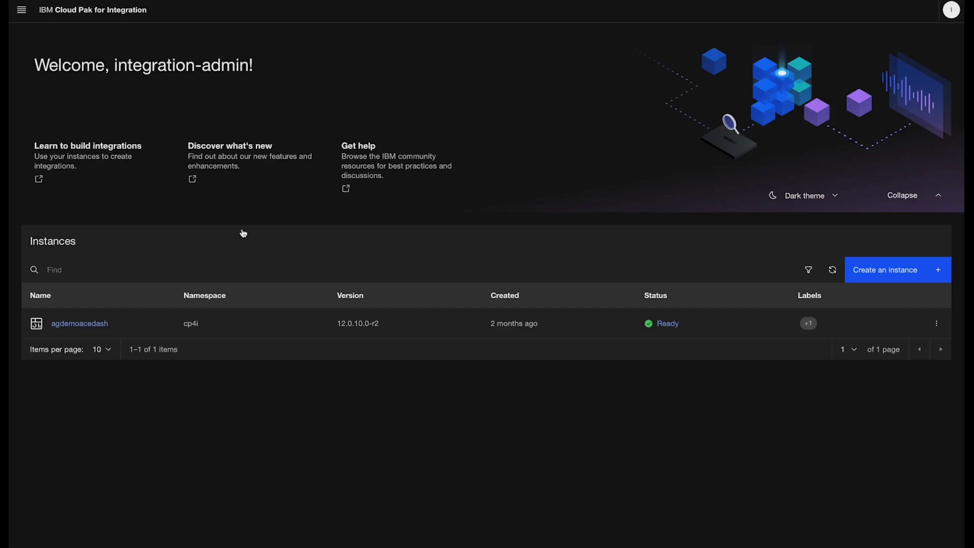
pyautogui.click(85, 328)
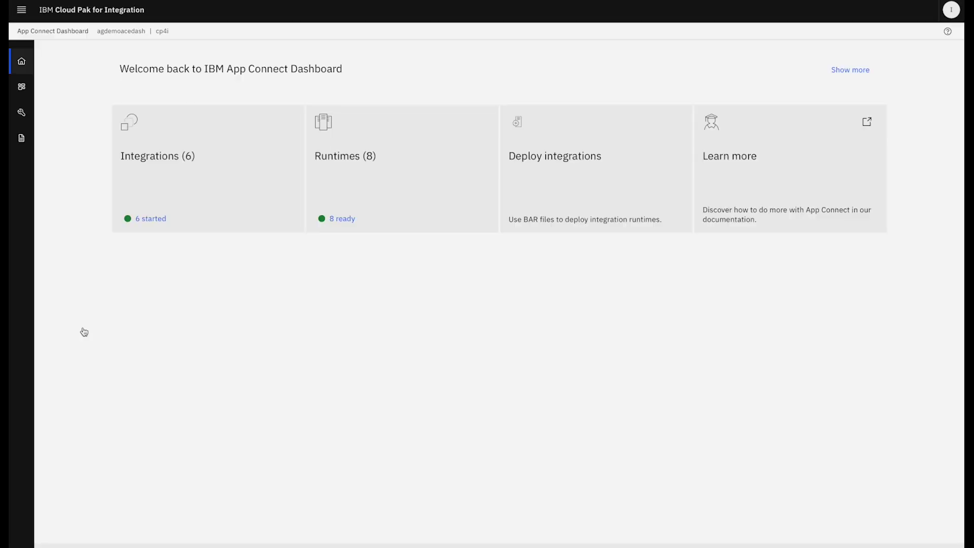
pyautogui.click(21, 139)
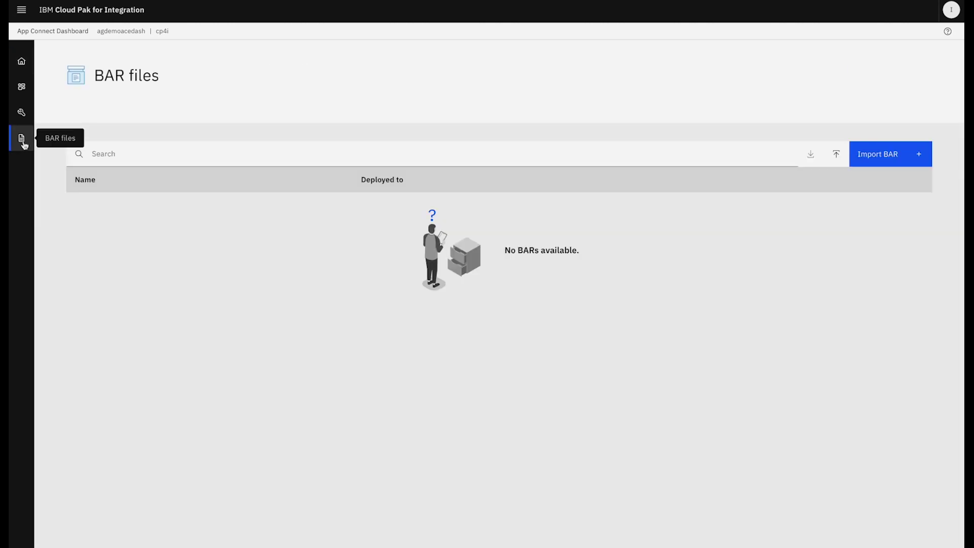
pyautogui.click(876, 155)
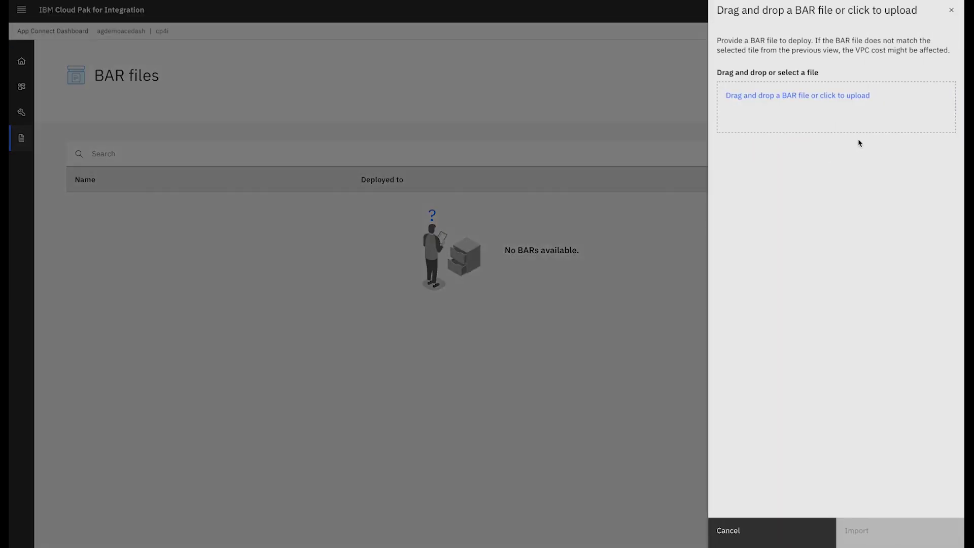
pyautogui.click(818, 96)
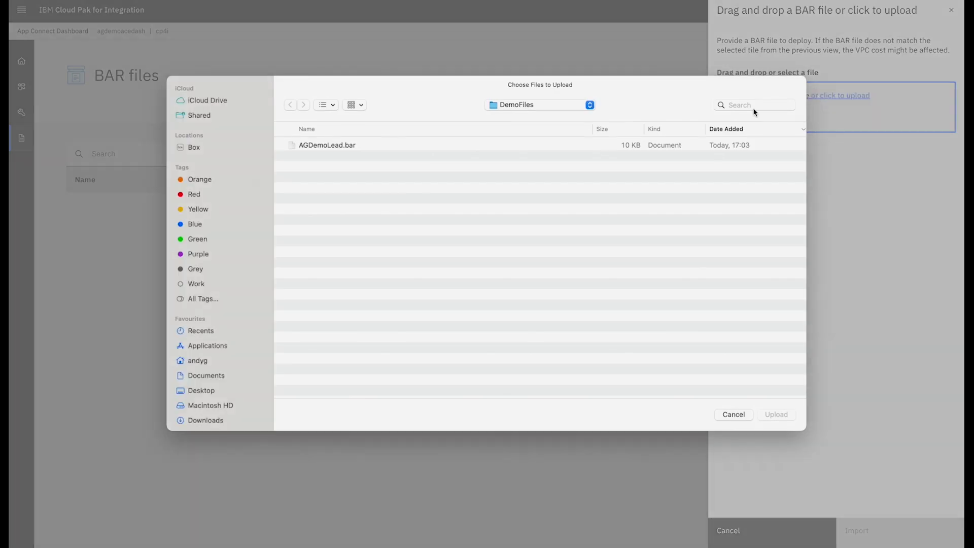
pyautogui.click(339, 145)
pyautogui.click(779, 417)
pyautogui.click(877, 531)
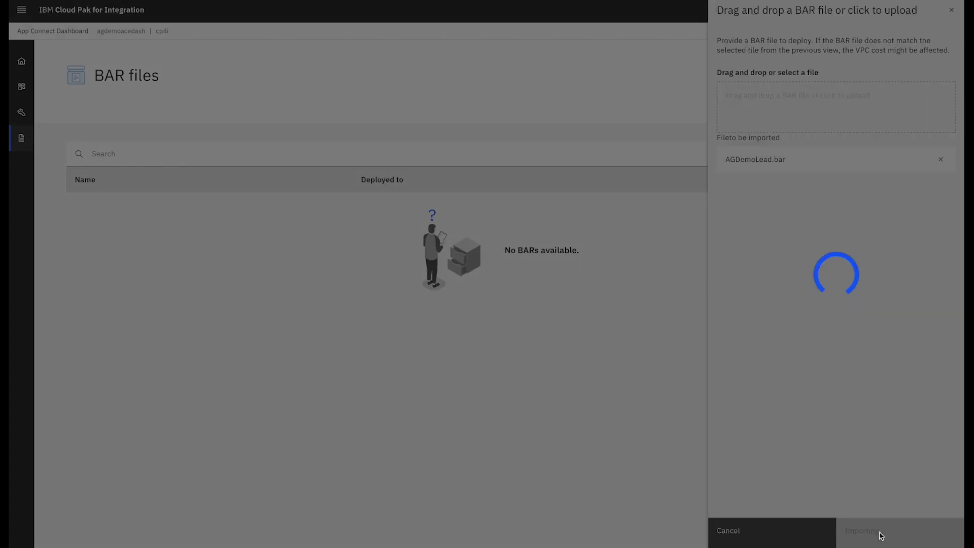
# Step: Copy the AGDemoLead BAR file's content-server URL
pyautogui.click(751, 205)
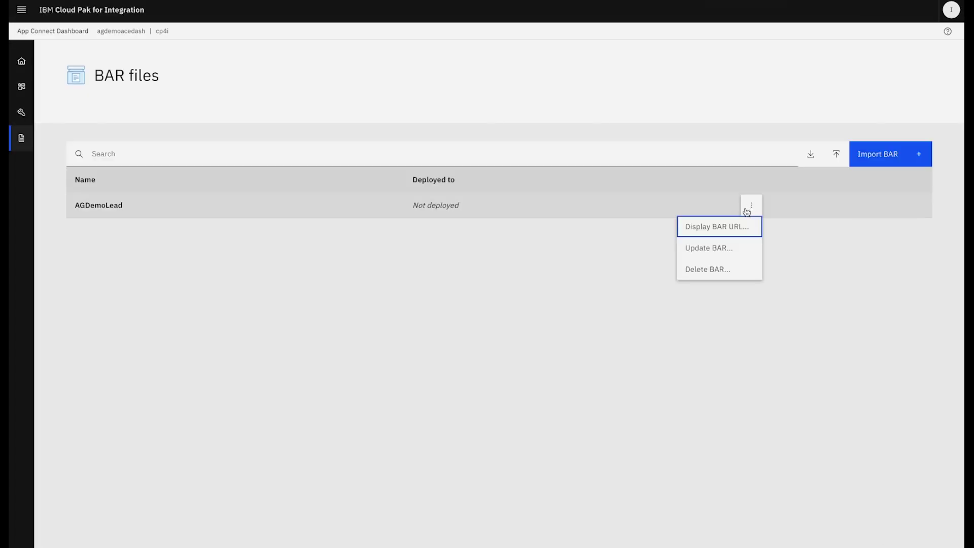
pyautogui.click(735, 227)
pyautogui.click(665, 270)
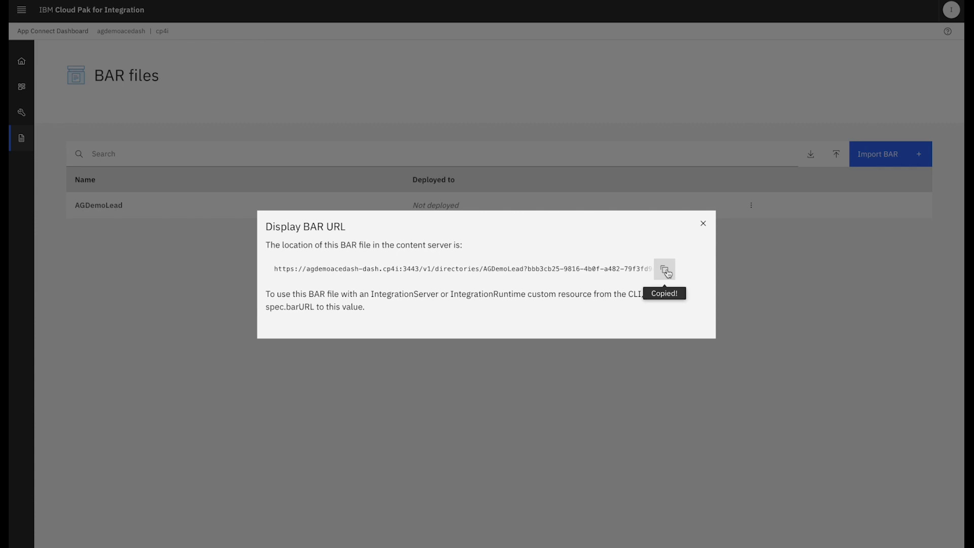
pyautogui.click(704, 224)
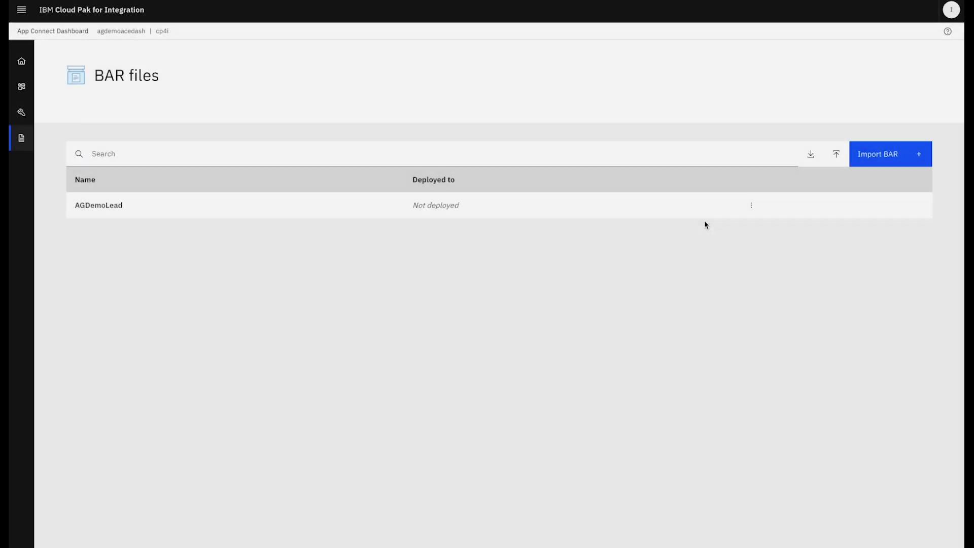
pyautogui.click(22, 9)
# Step: Create a new assembly from the AG API Template 1 automation asset
pyautogui.click(50, 74)
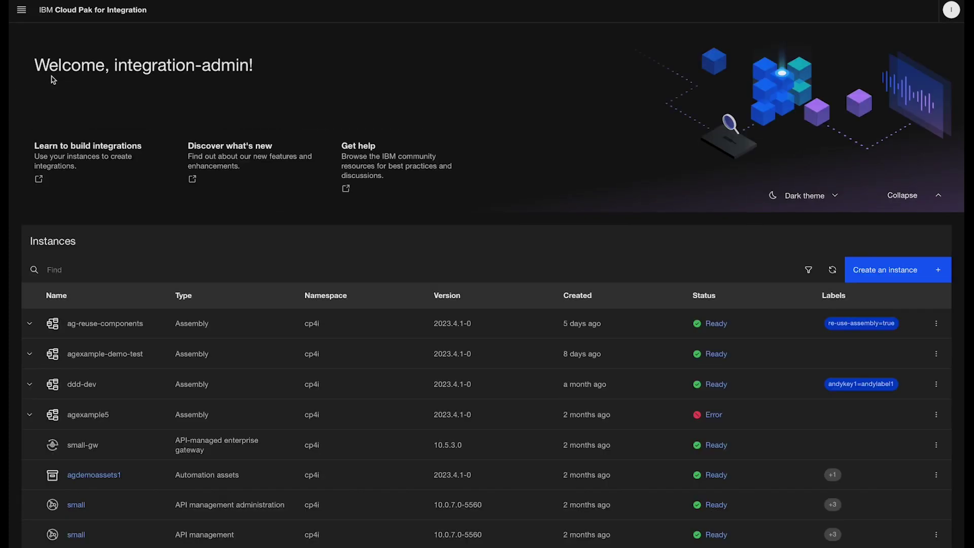
pyautogui.click(892, 271)
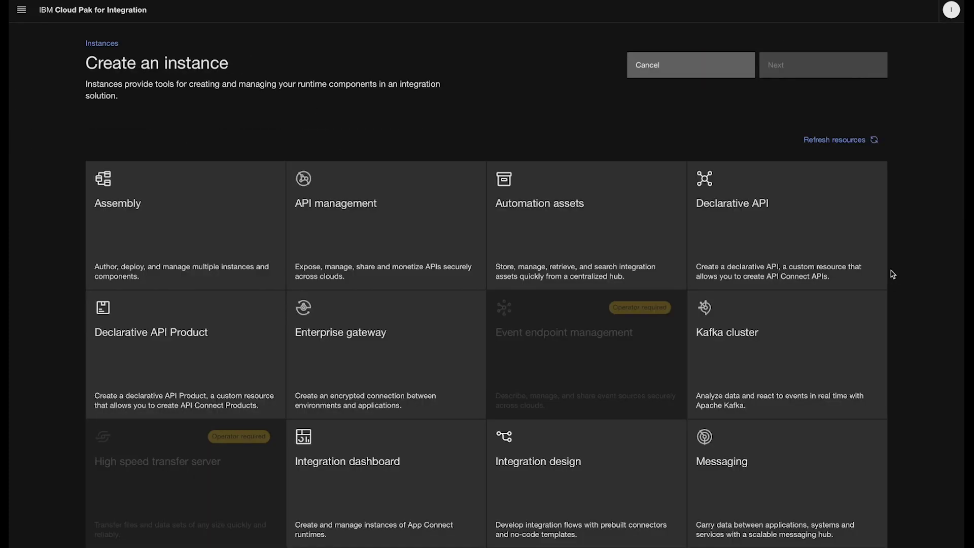
pyautogui.click(192, 186)
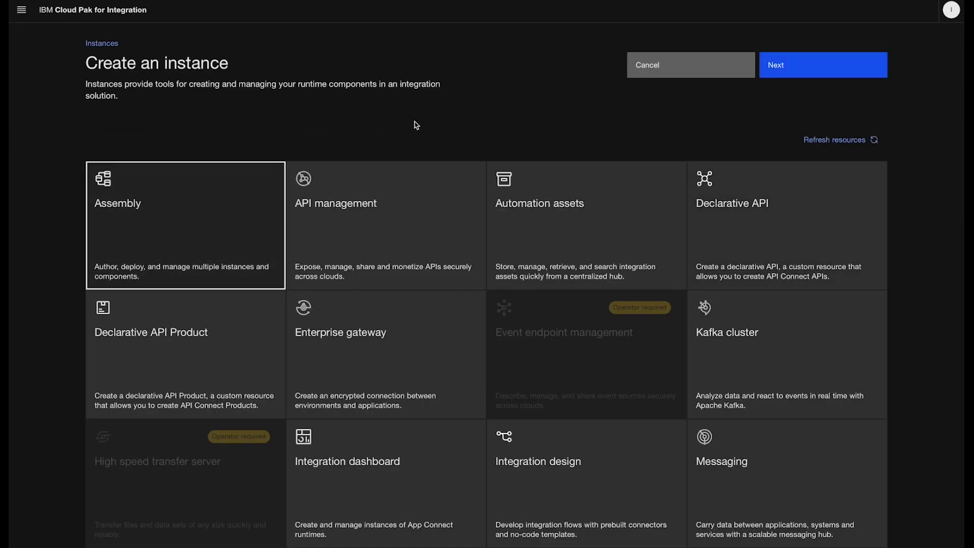
pyautogui.click(816, 74)
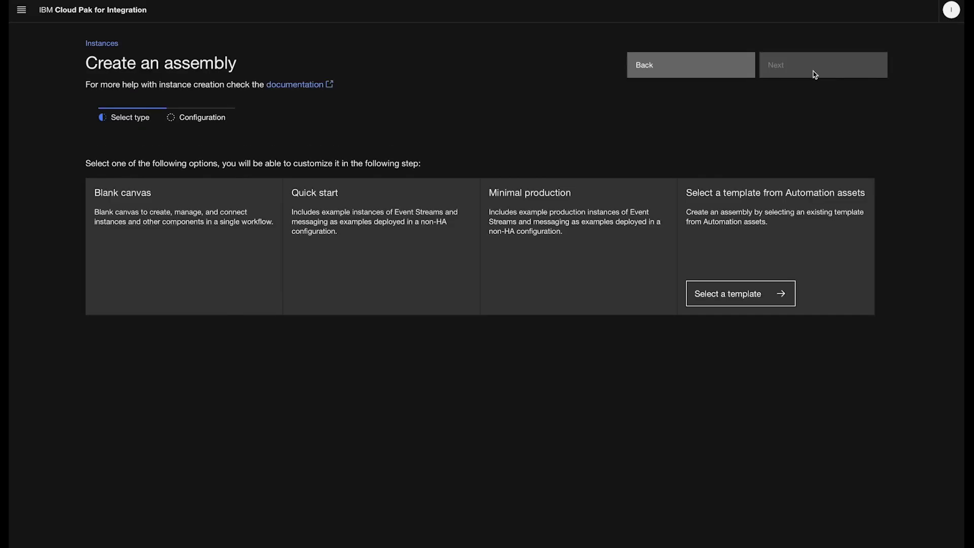
pyautogui.click(736, 293)
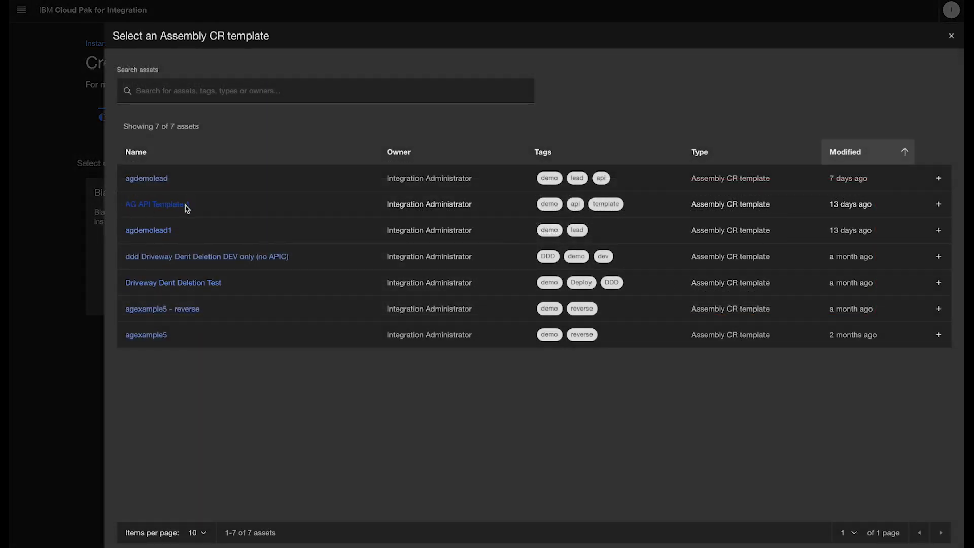
pyautogui.click(938, 204)
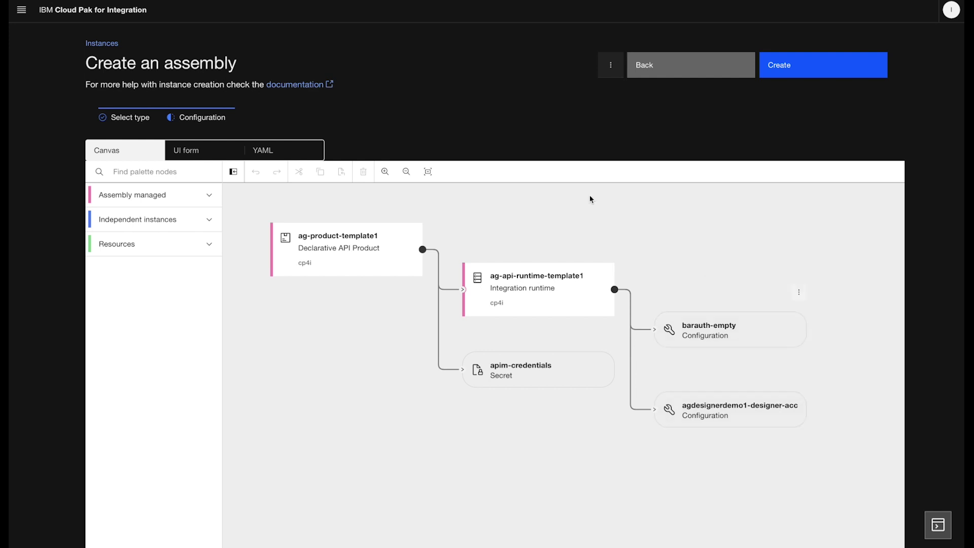
# Step: Replace the assembly Name with agdemolead in the UI form view
pyautogui.click(197, 158)
pyautogui.click(391, 232)
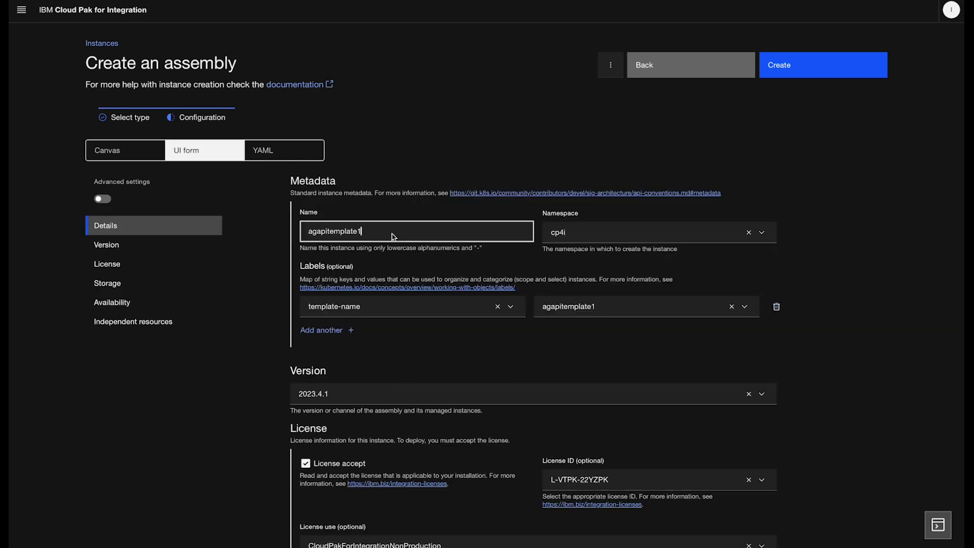
pyautogui.hotkey('ctrl', 'a')
pyautogui.write('agdemolead')
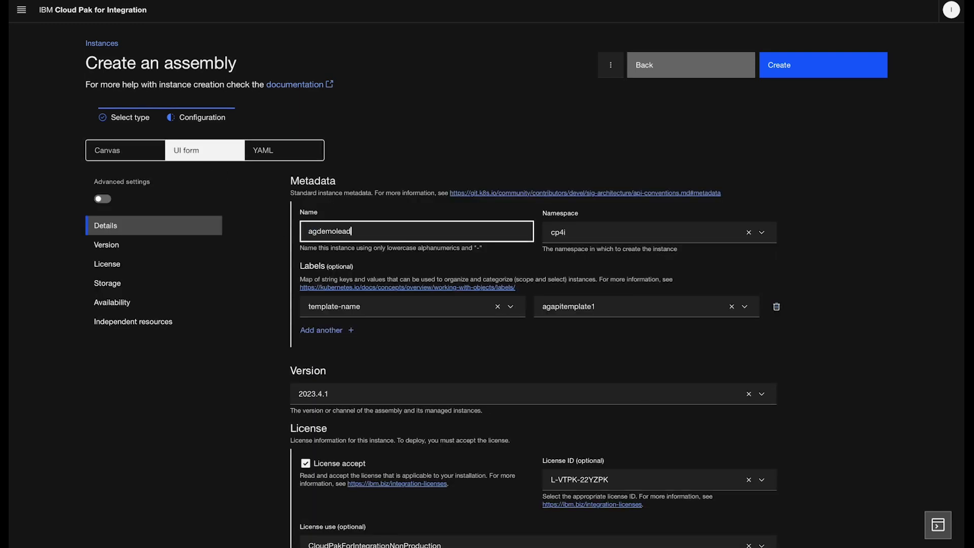
pyautogui.click(149, 156)
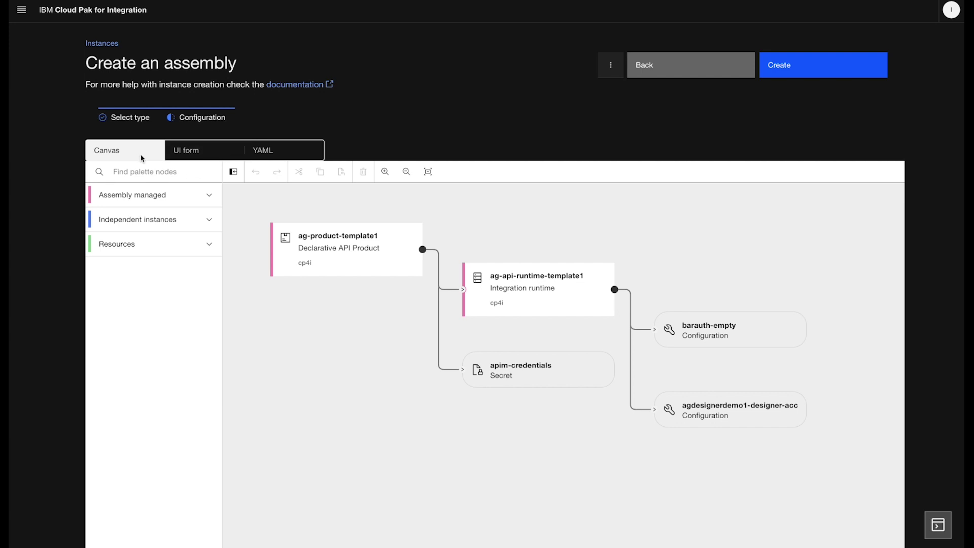
pyautogui.moveTo(538, 289)
pyautogui.doubleClick(548, 292)
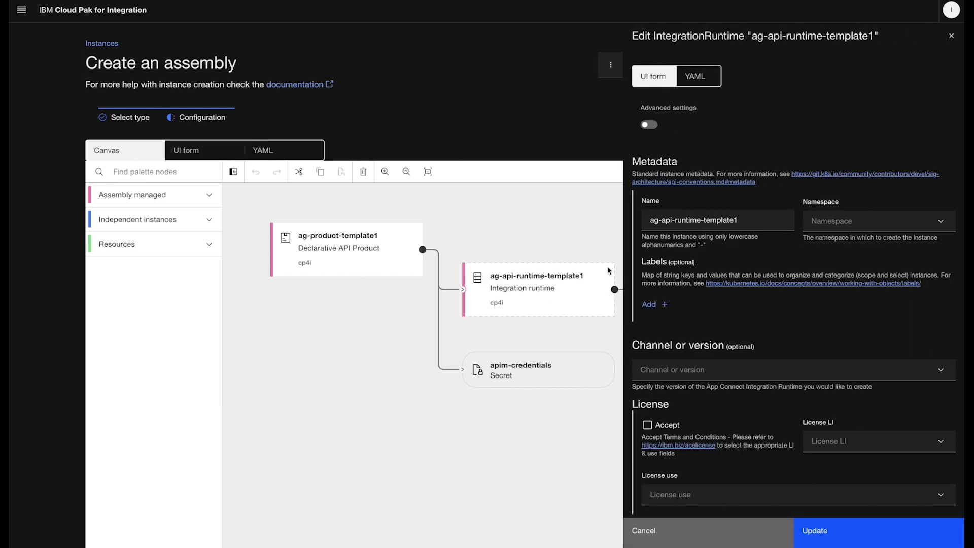
# Step: Rename the runtime to agdemoleadir, set its BAR URL, and enable OpenTelemetry
pyautogui.click(752, 222)
pyautogui.moveTo(742, 221); pyautogui.dragTo(646, 221)
pyautogui.write('agdemoleadir')
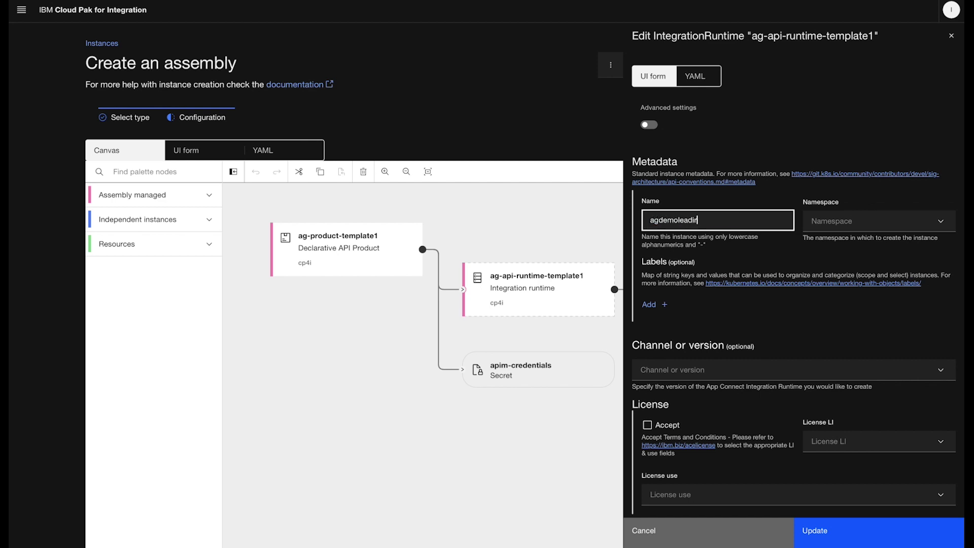
pyautogui.click(760, 149)
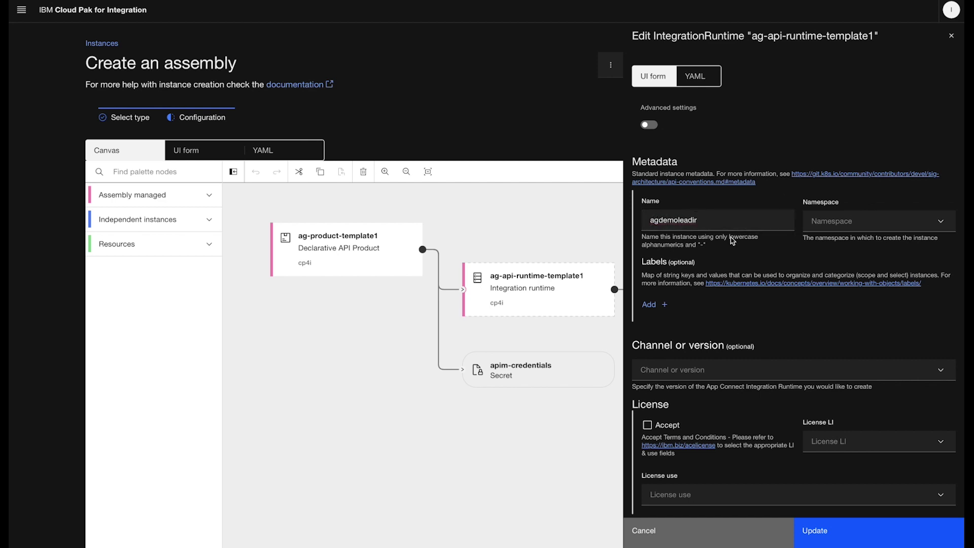
pyautogui.scroll(-5, 702, 373)
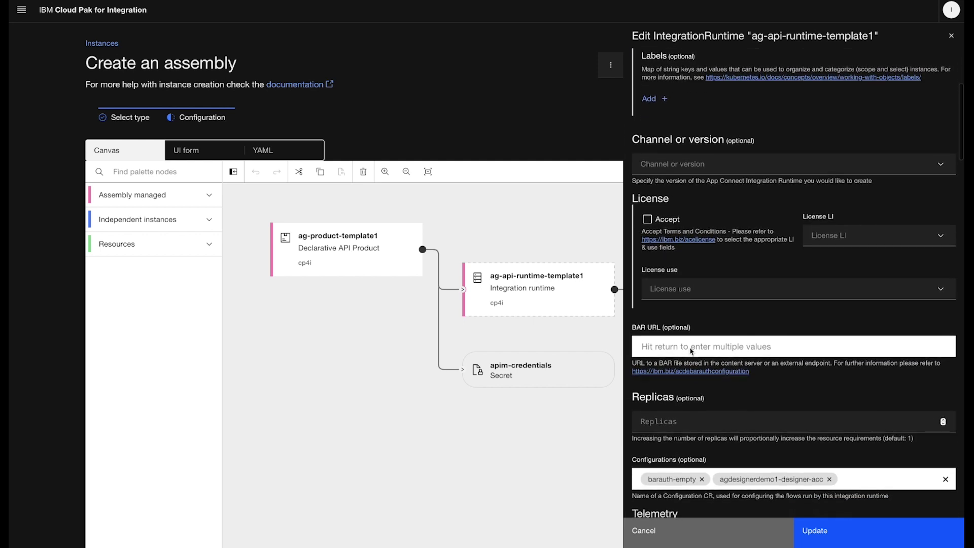
pyautogui.click(691, 350)
pyautogui.hotkey('ctrl', 'v')
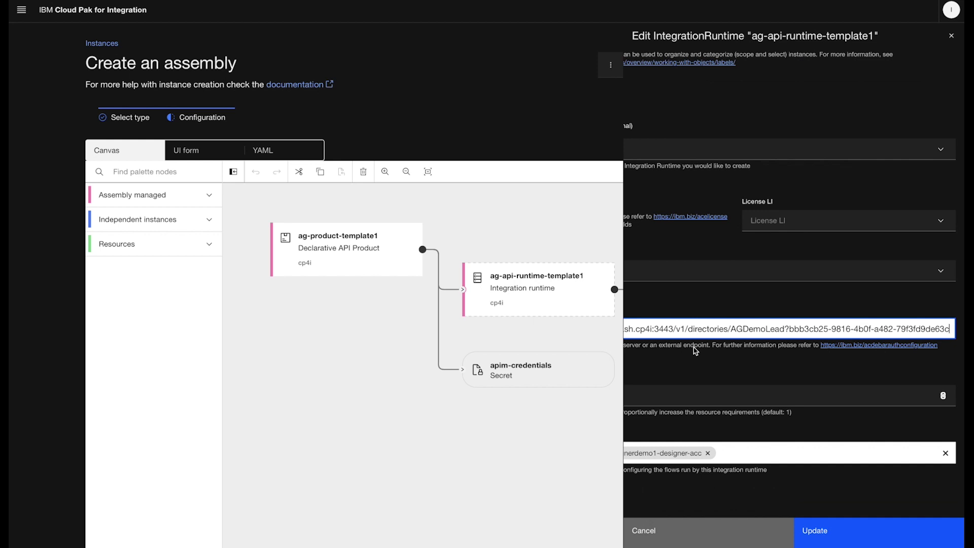
pyautogui.press('Return')
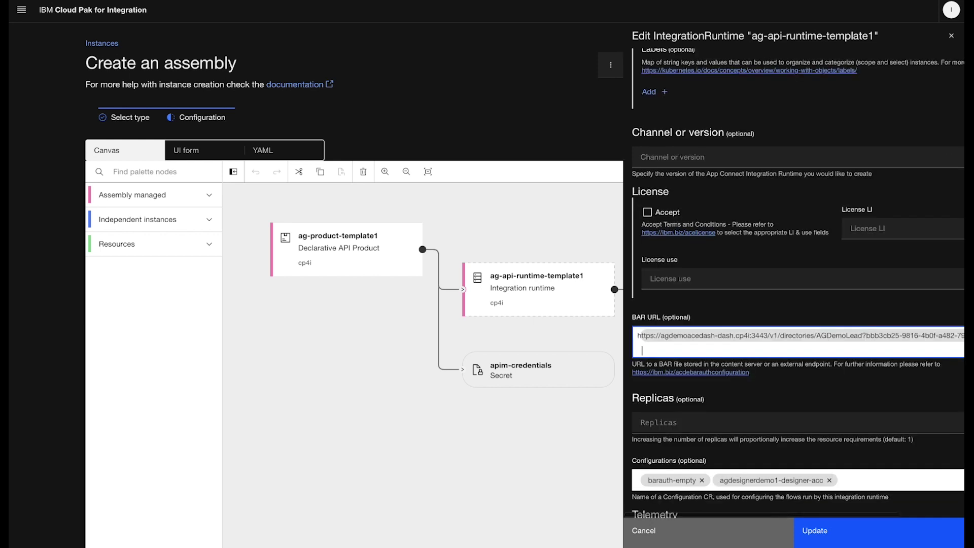
pyautogui.scroll(-1, 702, 355)
pyautogui.scroll(-2, 702, 355)
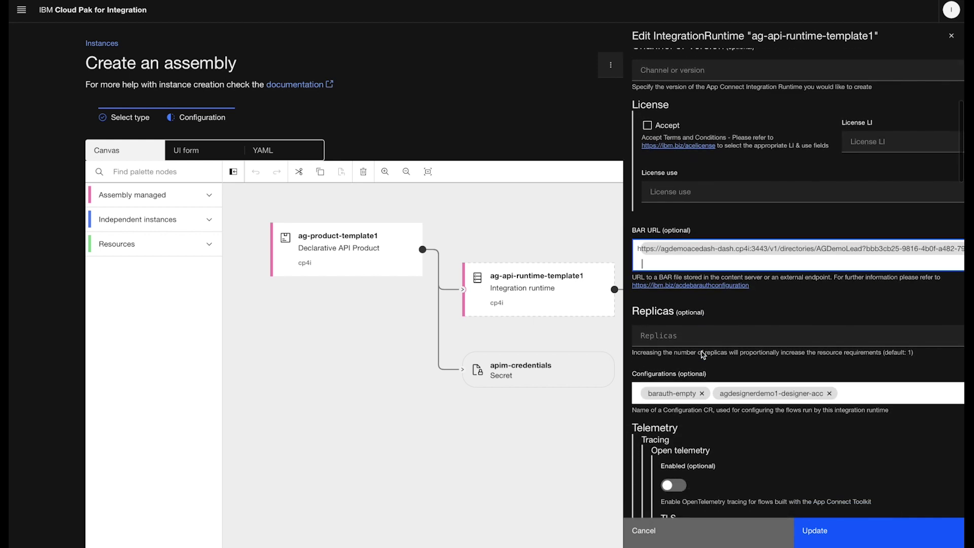
pyautogui.scroll(-2, 702, 355)
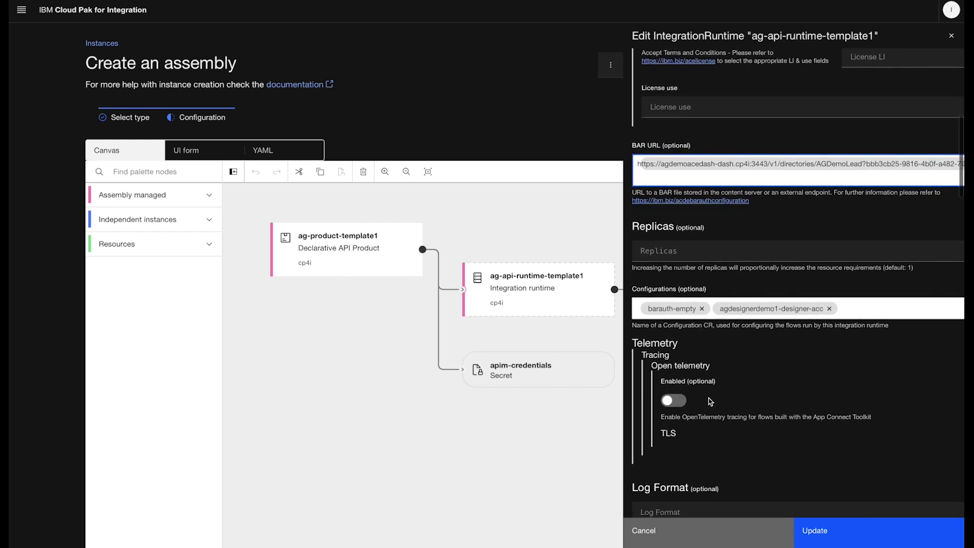
pyautogui.click(674, 402)
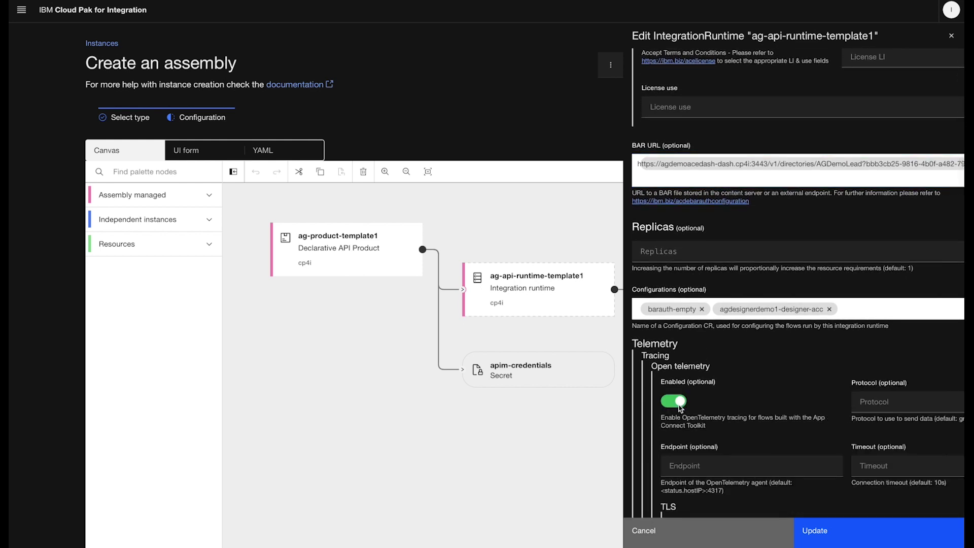
pyautogui.scroll(-3, 751, 406)
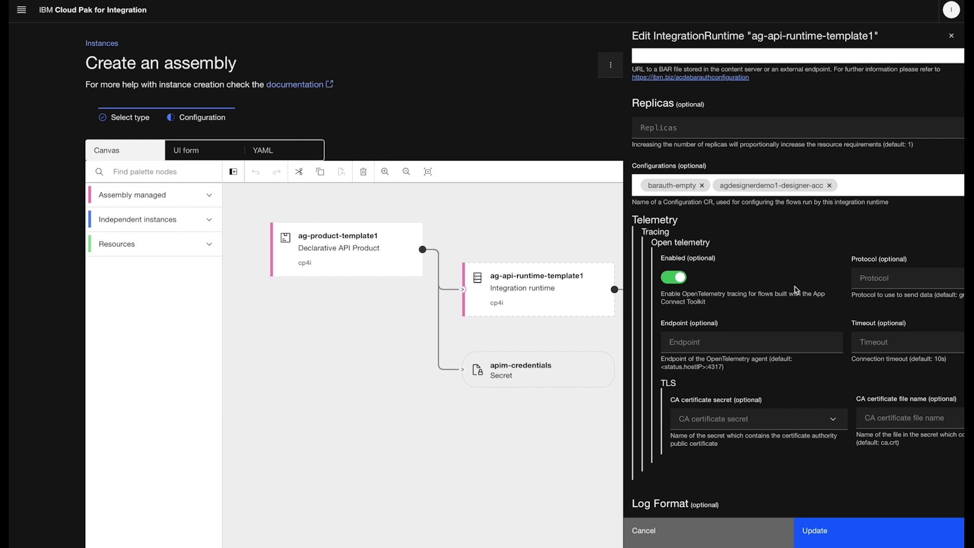
pyautogui.click(817, 532)
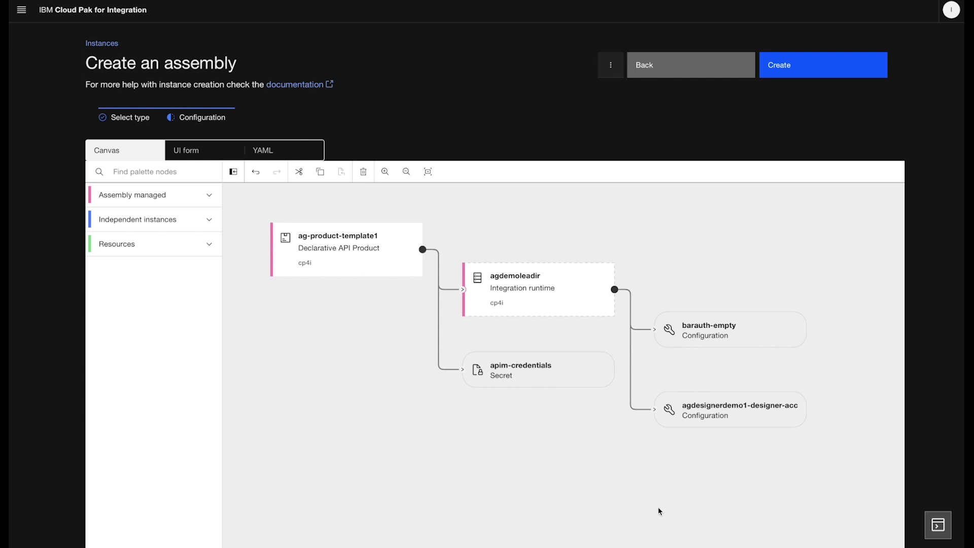
# Step: Delete the barauth-empty configuration from the assembly canvas
pyautogui.moveTo(730, 330)
pyautogui.click(710, 334)
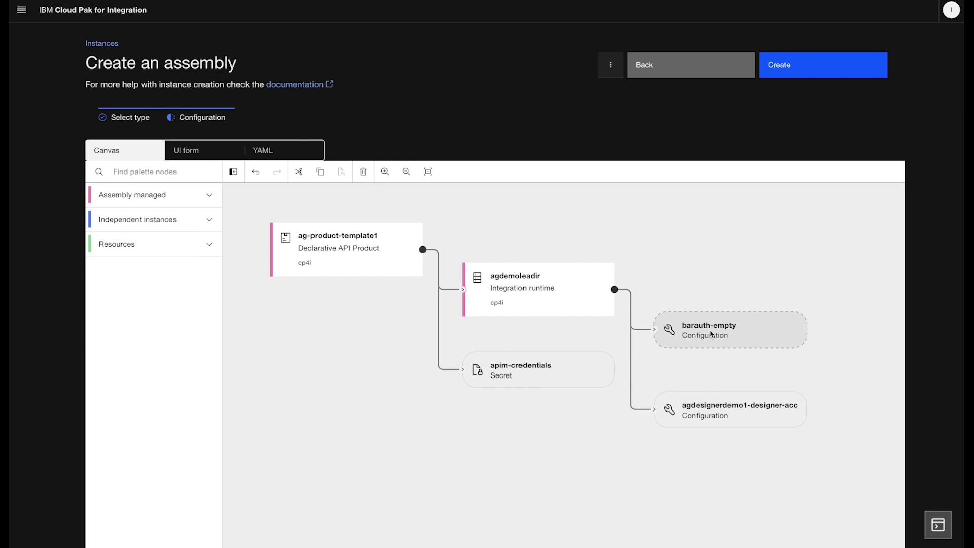
pyautogui.press('Delete')
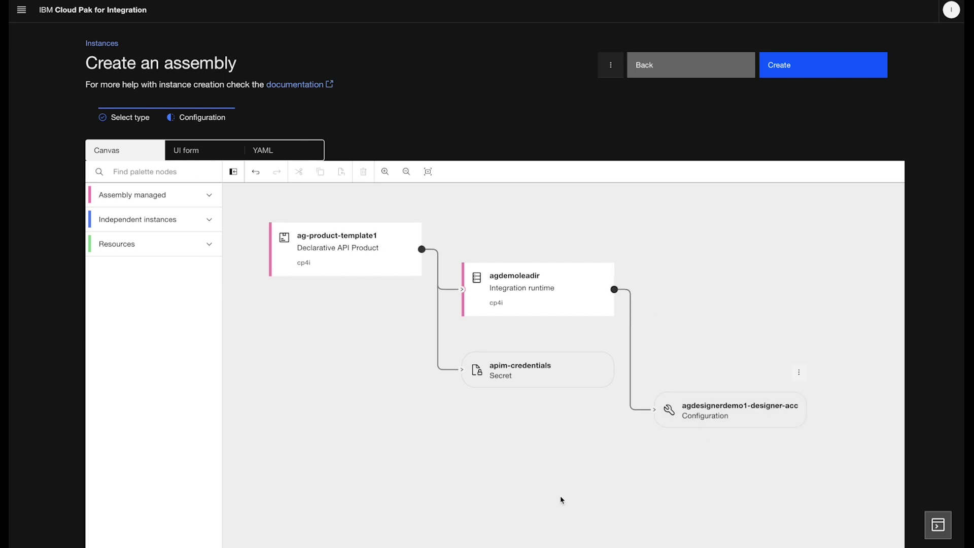
pyautogui.moveTo(346, 249)
pyautogui.click(397, 212)
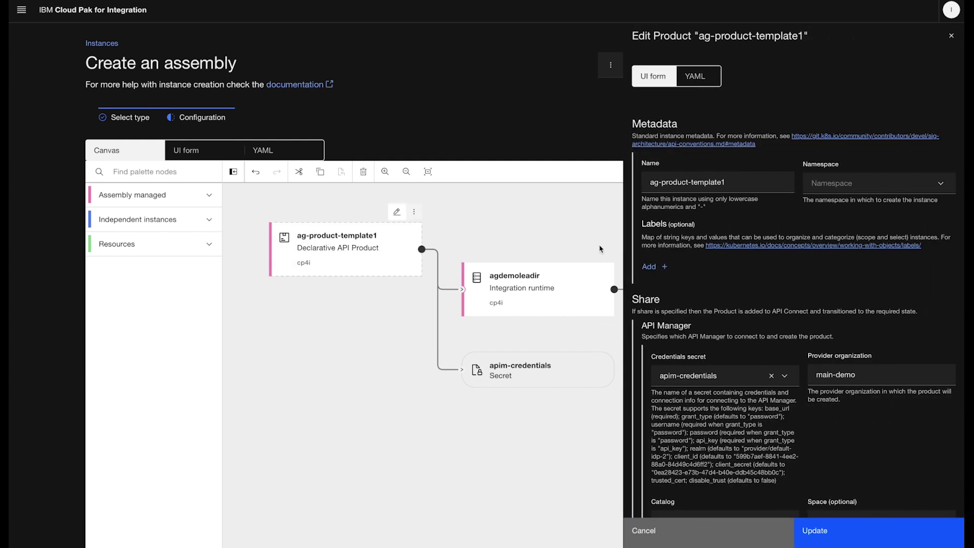
# Step: Rename the product to agdemoleadproduct and keep its state as Staged
pyautogui.tripleClick(745, 188)
pyautogui.write('ag')
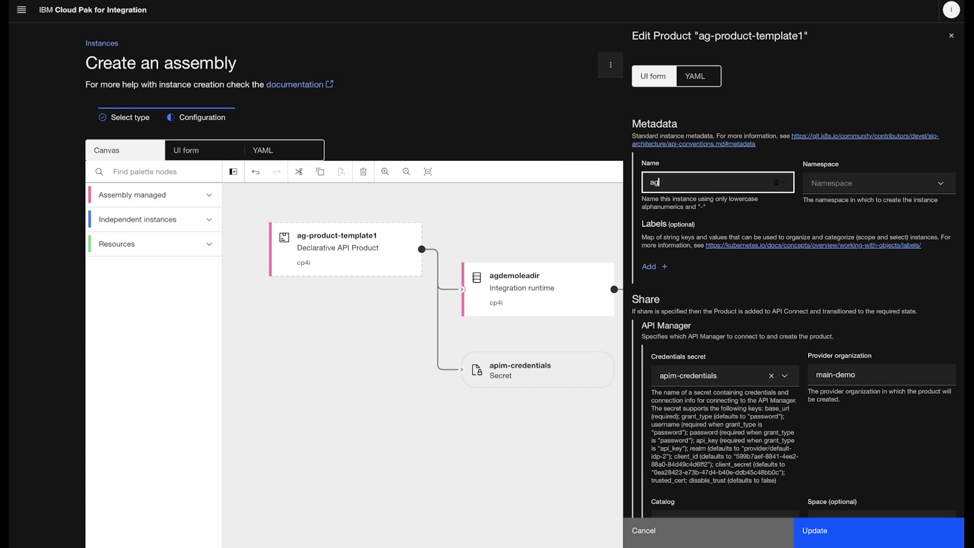
pyautogui.write('demoleadproduct')
pyautogui.click(739, 222)
pyautogui.scroll(-3, 723, 277)
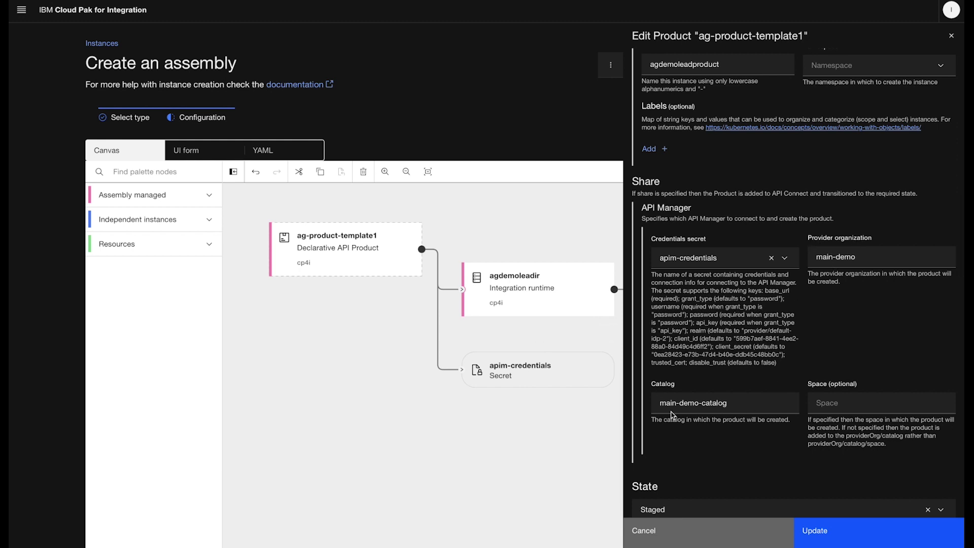
pyautogui.scroll(-2, 736, 457)
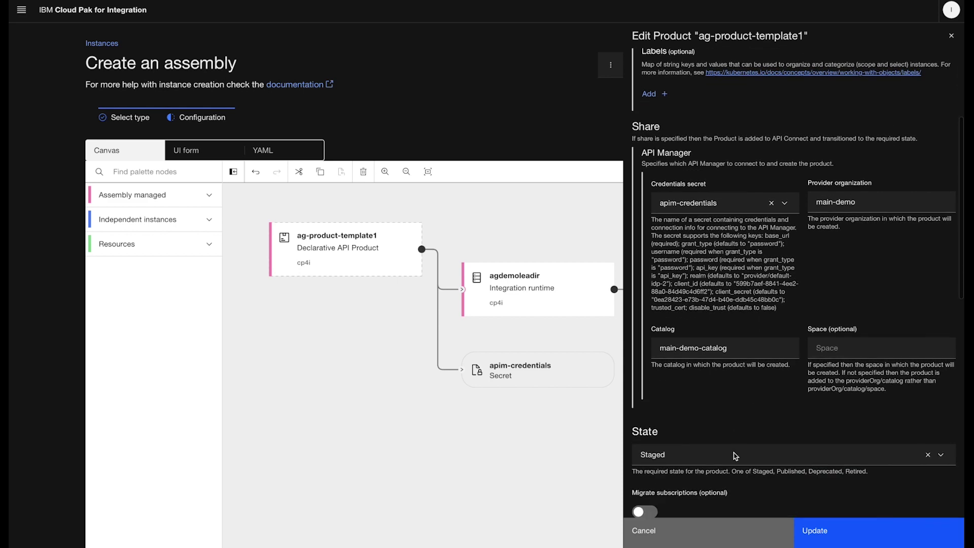
pyautogui.click(942, 447)
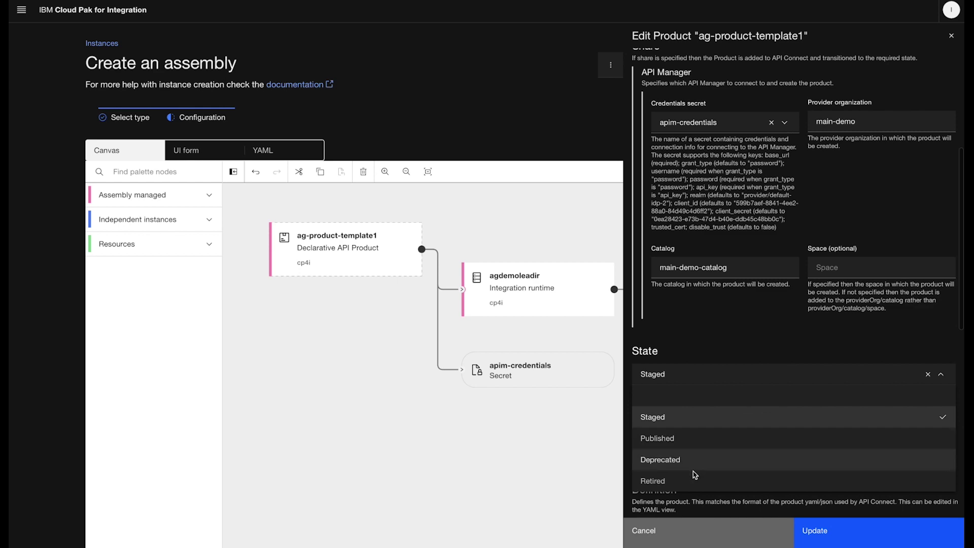
pyautogui.click(705, 353)
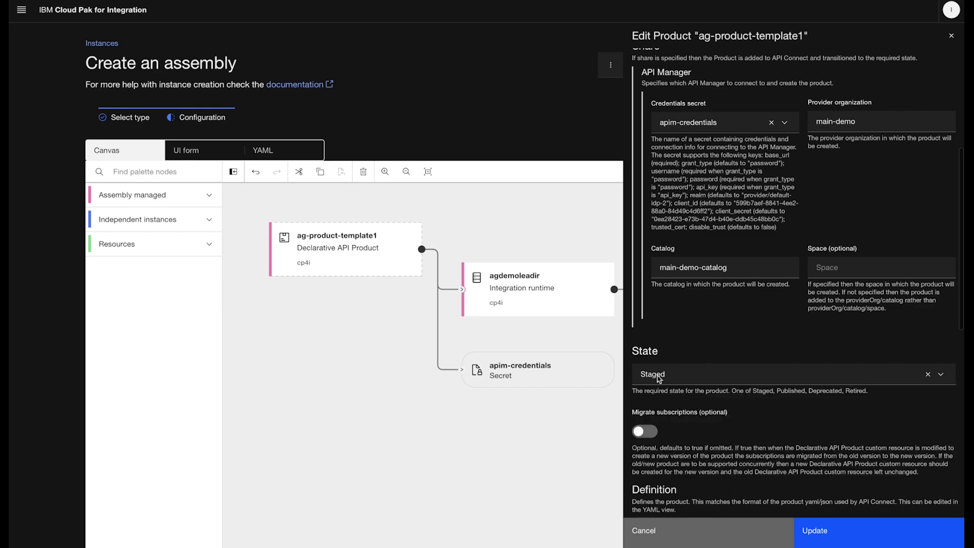
pyautogui.scroll(-2, 754, 423)
pyautogui.scroll(-1, 754, 424)
pyautogui.scroll(-2, 754, 423)
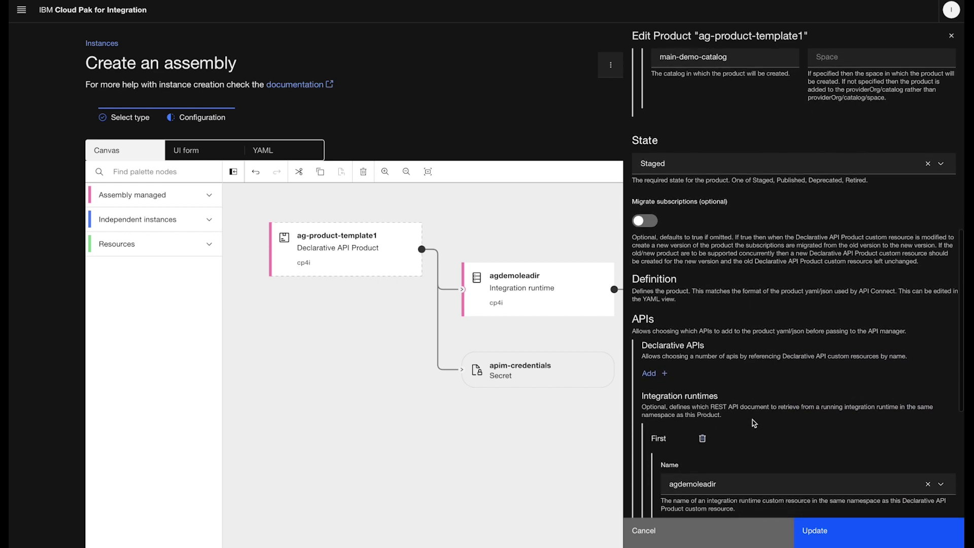
pyautogui.scroll(-1, 753, 423)
pyautogui.scroll(-2, 675, 321)
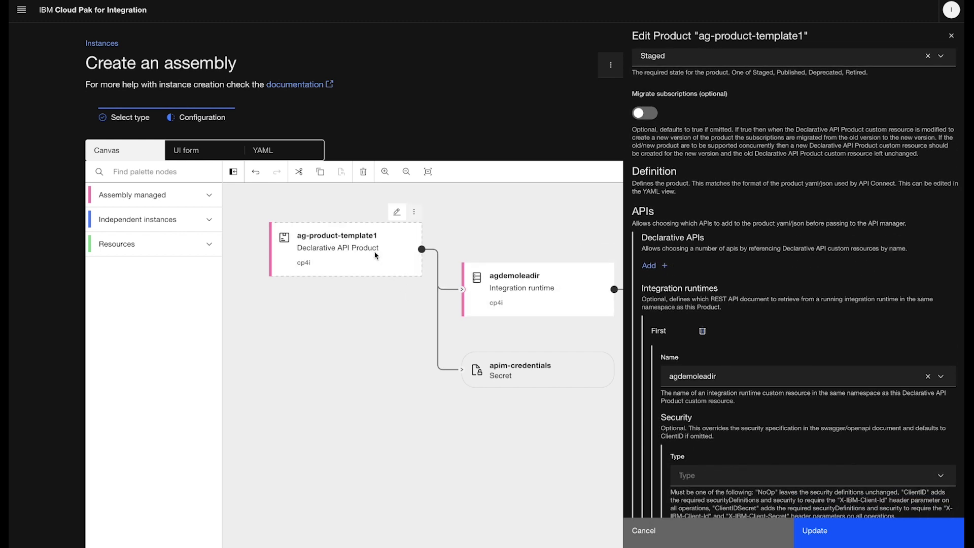
pyautogui.moveTo(537, 289)
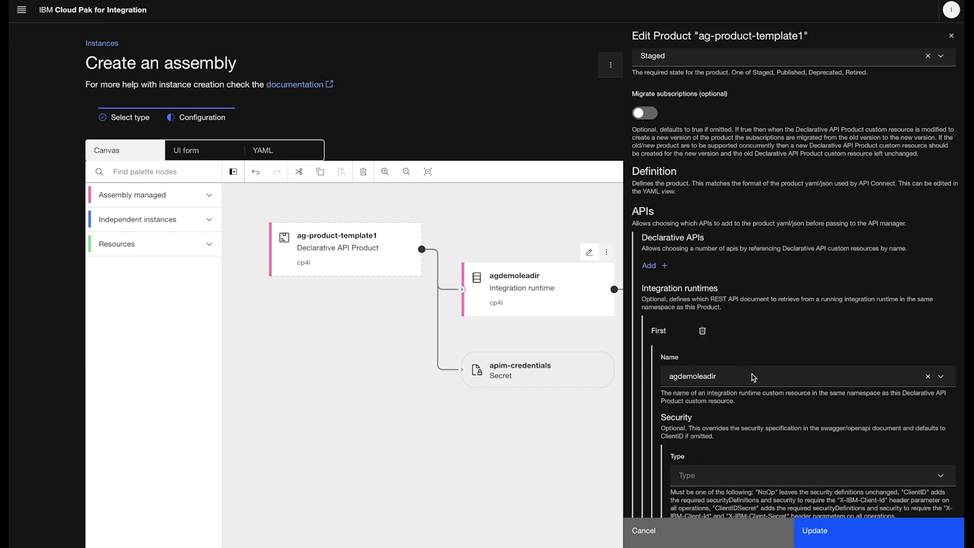
pyautogui.scroll(-2, 750, 375)
pyautogui.scroll(-1, 750, 375)
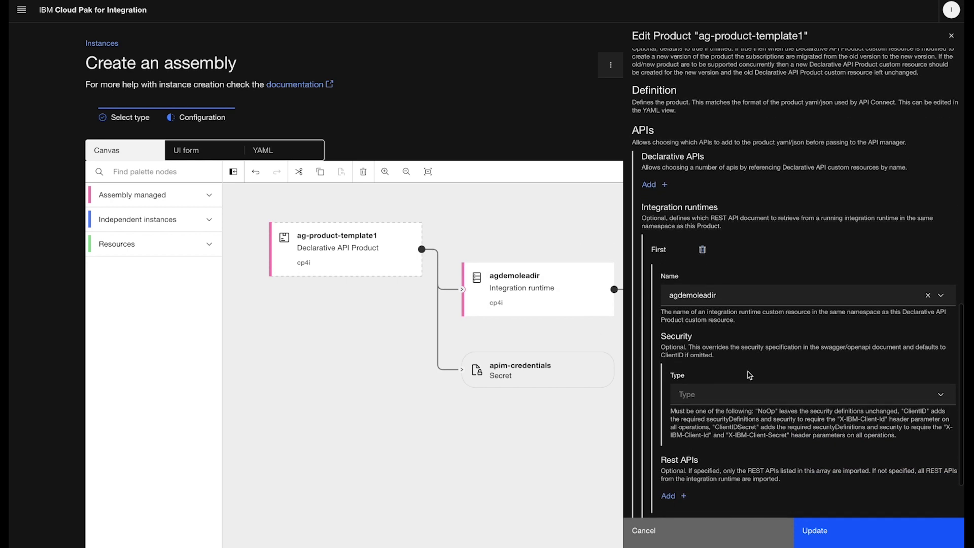
pyautogui.scroll(-2, 747, 371)
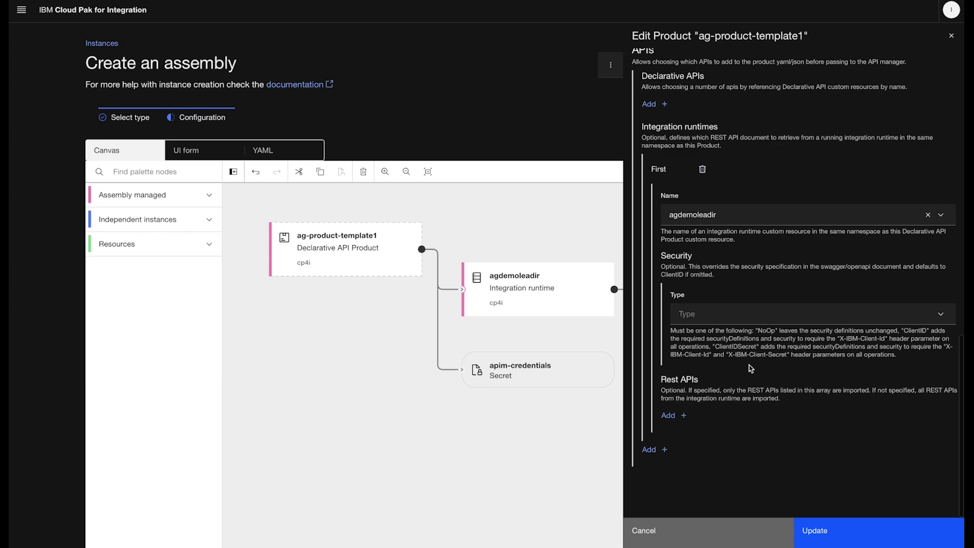
pyautogui.scroll(3, 822, 468)
pyautogui.scroll(5, 823, 468)
pyautogui.scroll(5, 823, 468)
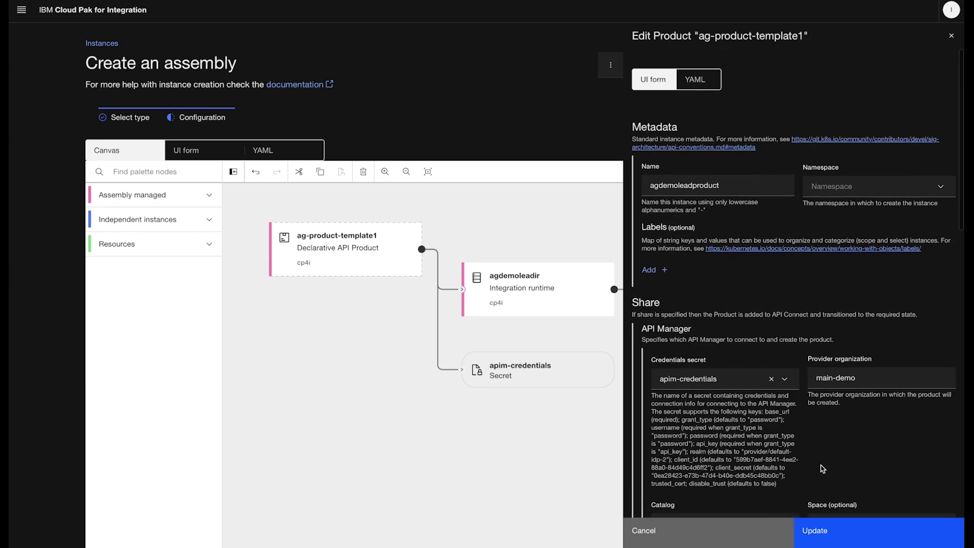
# Step: Review and apply the product YAML, then create the agdemolead assembly
pyautogui.click(708, 83)
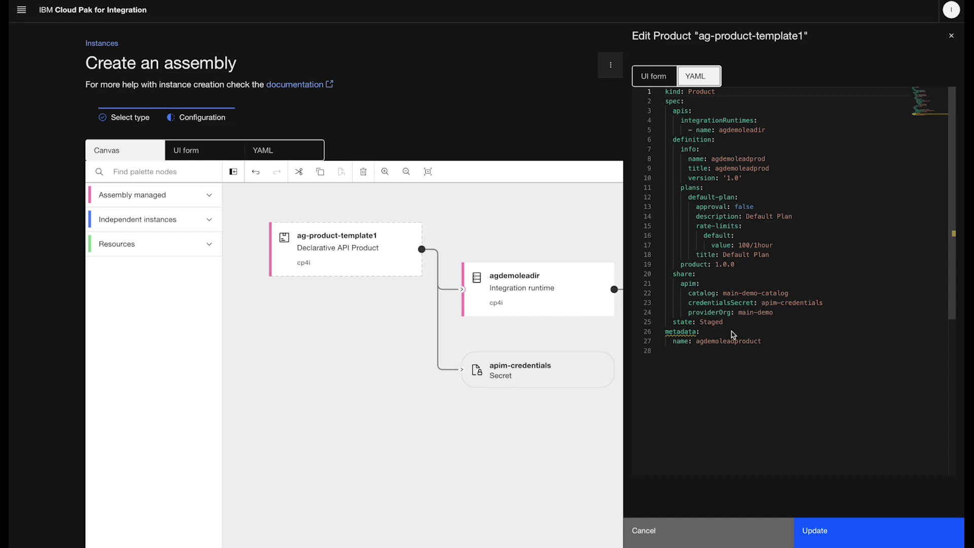
pyautogui.click(844, 532)
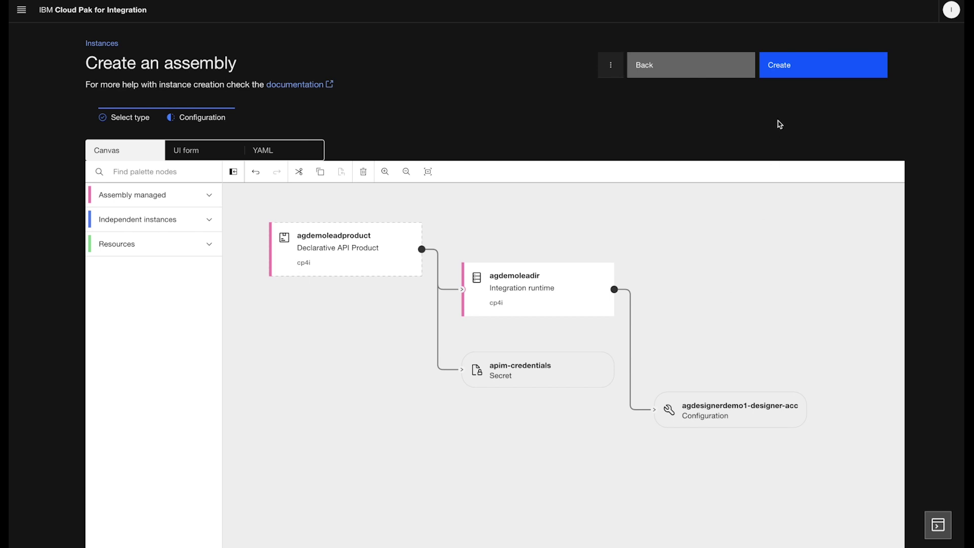
pyautogui.click(810, 73)
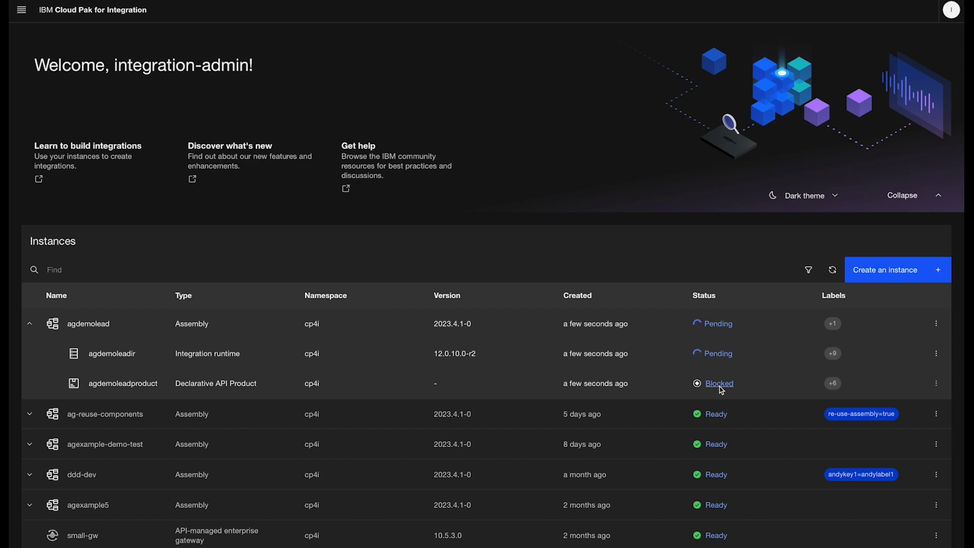
# Step: Check the conditions of the agdemolead assembly, agdemoleadir runtime and agdemoleadproduct
pyautogui.click(720, 384)
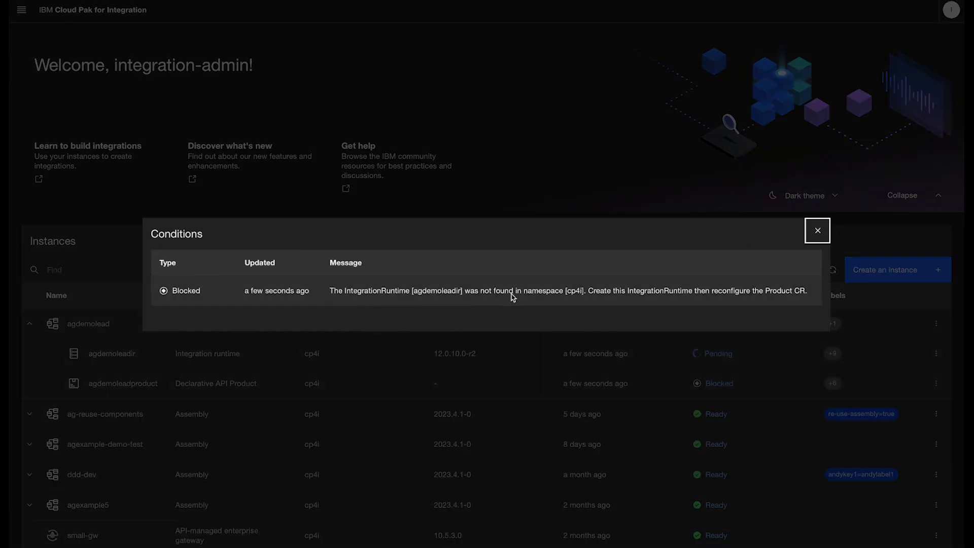
pyautogui.click(818, 230)
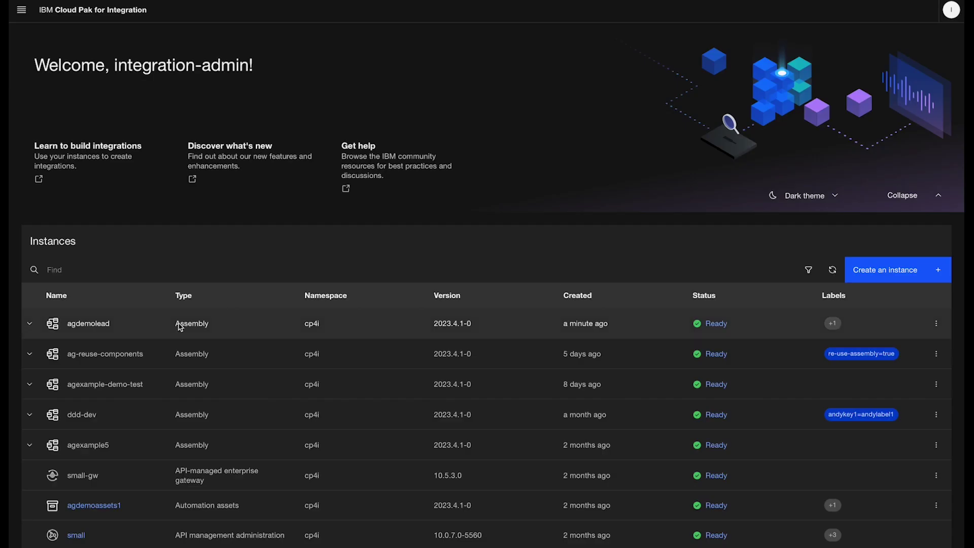
pyautogui.click(29, 325)
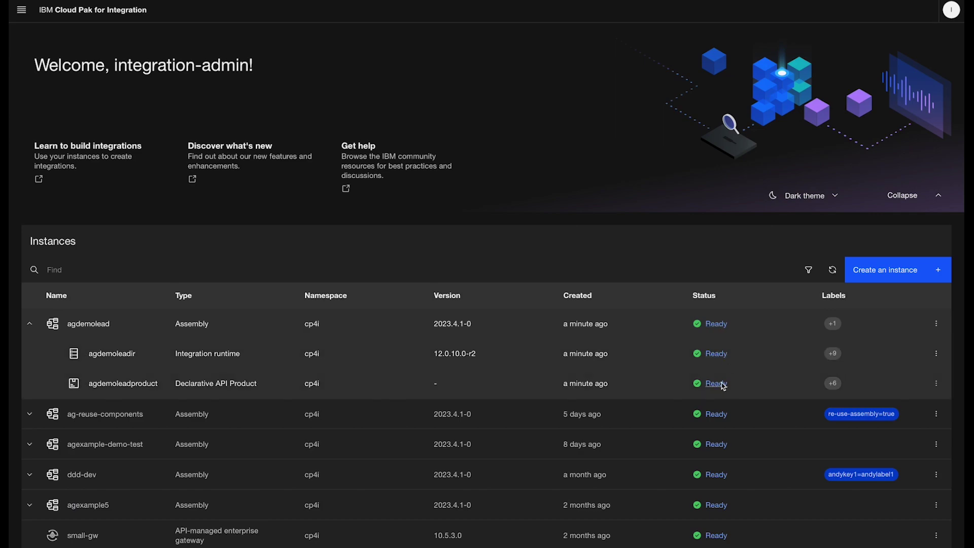
pyautogui.click(716, 324)
pyautogui.click(817, 232)
pyautogui.click(716, 353)
pyautogui.click(817, 230)
pyautogui.click(716, 384)
pyautogui.click(817, 231)
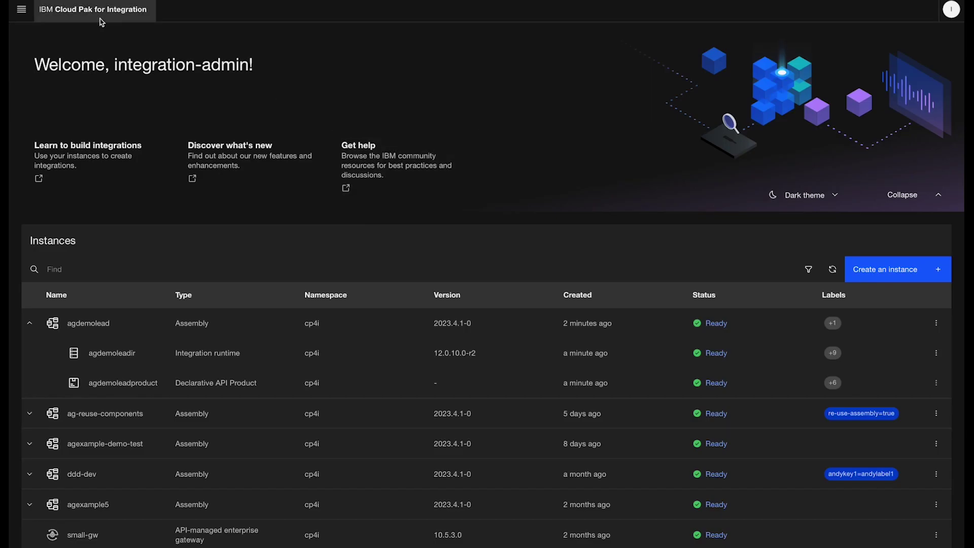
# Step: View main-demo-catalog products in the small API Manager instance, where agdemoleadprod is staged
pyautogui.click(21, 11)
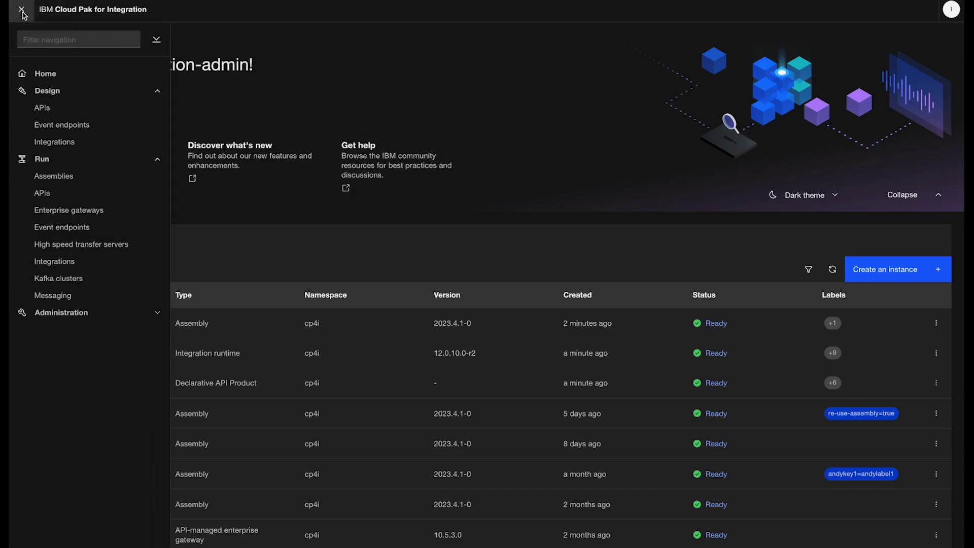
pyautogui.click(44, 108)
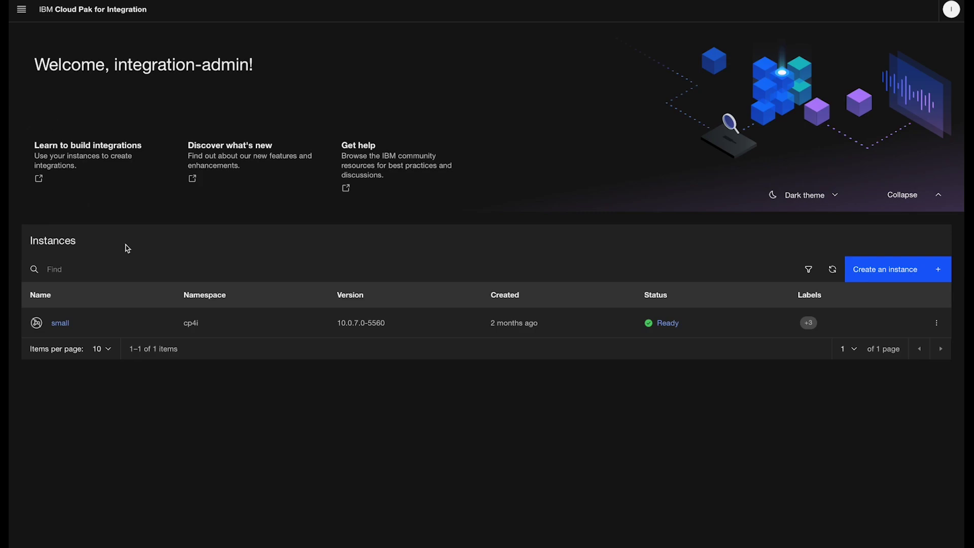
pyautogui.click(59, 324)
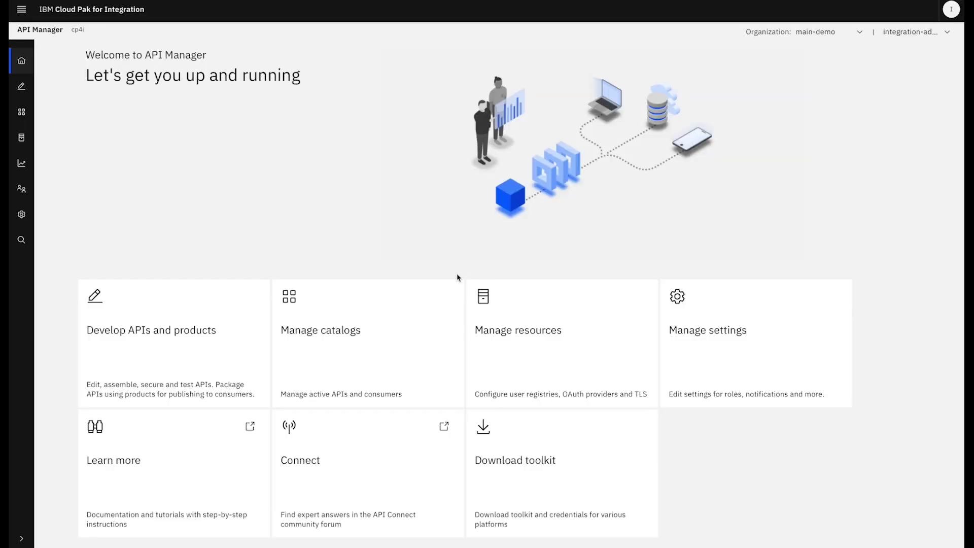
pyautogui.click(397, 316)
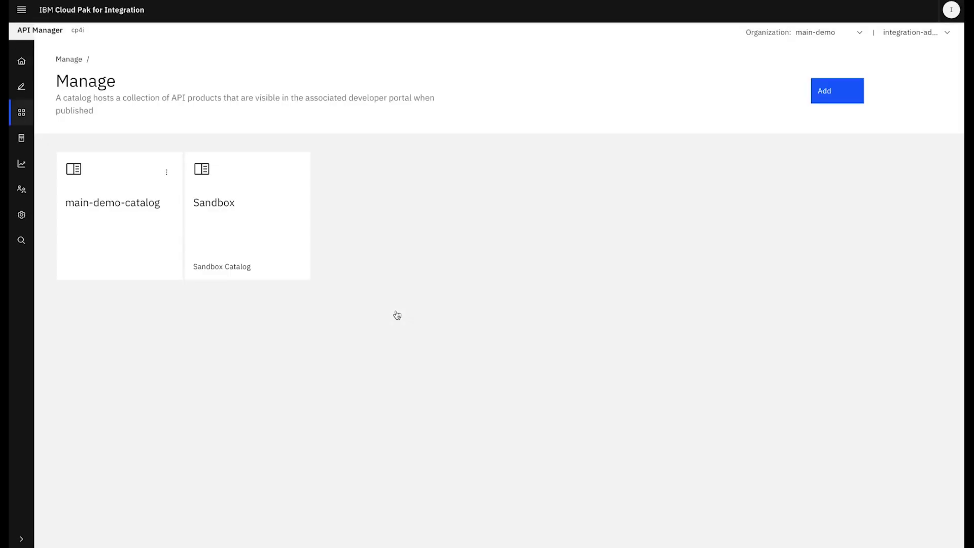
pyautogui.click(142, 231)
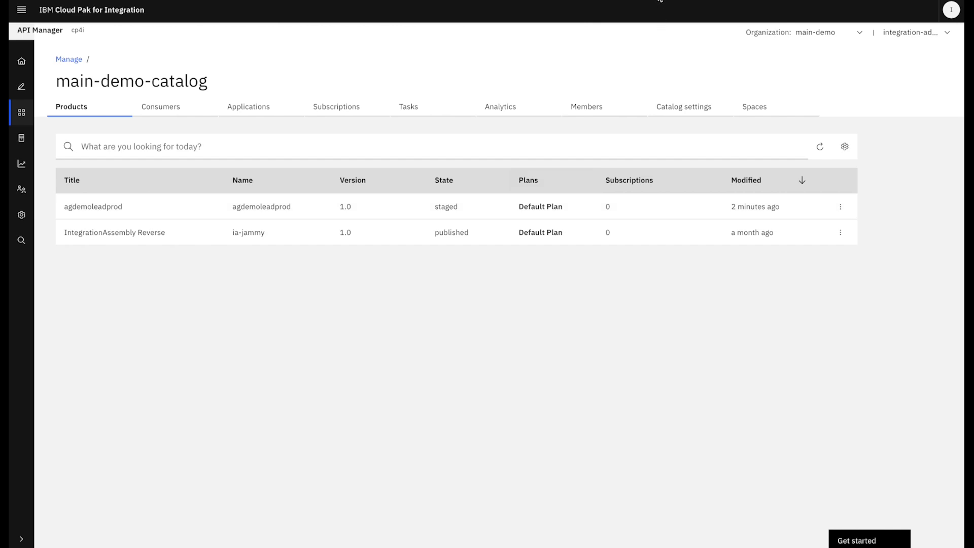
pyautogui.click(659, 1)
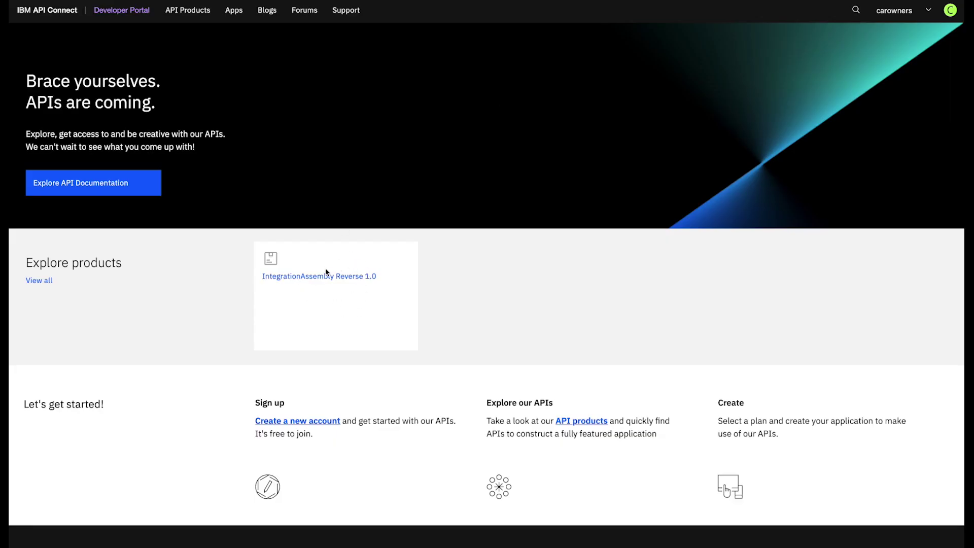
pyautogui.click(349, 2)
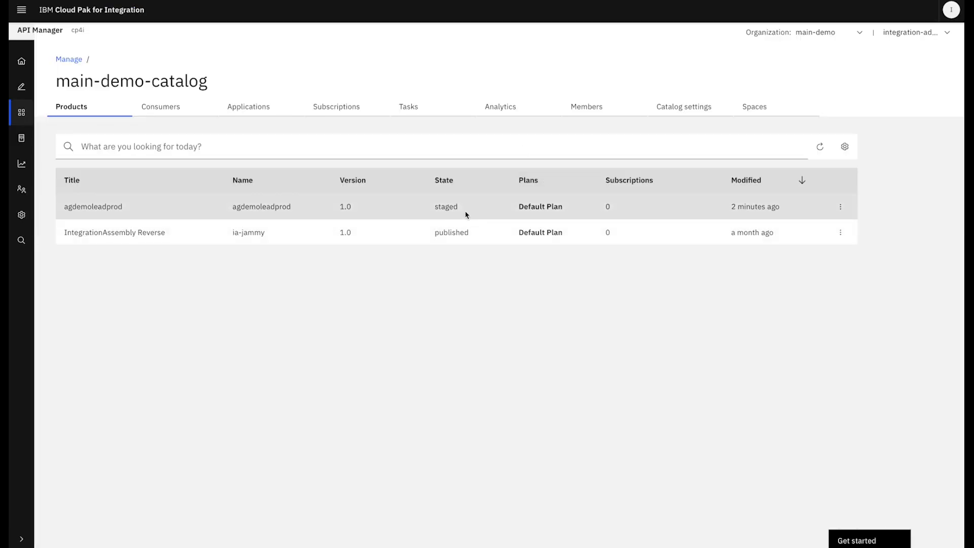
pyautogui.click(22, 12)
pyautogui.click(51, 74)
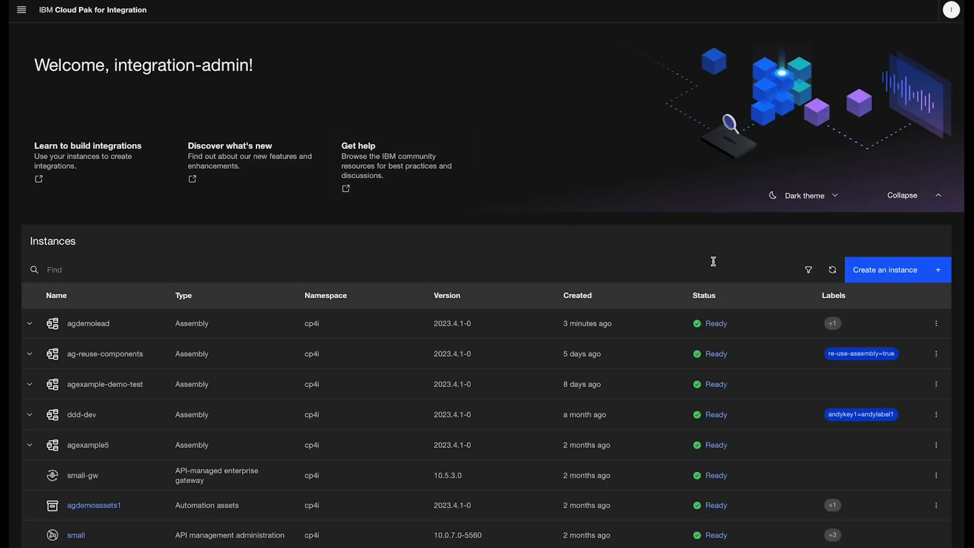
# Step: Edit the agdemolead assembly, set agdemoleadproduct's State to Published, and save
pyautogui.click(941, 330)
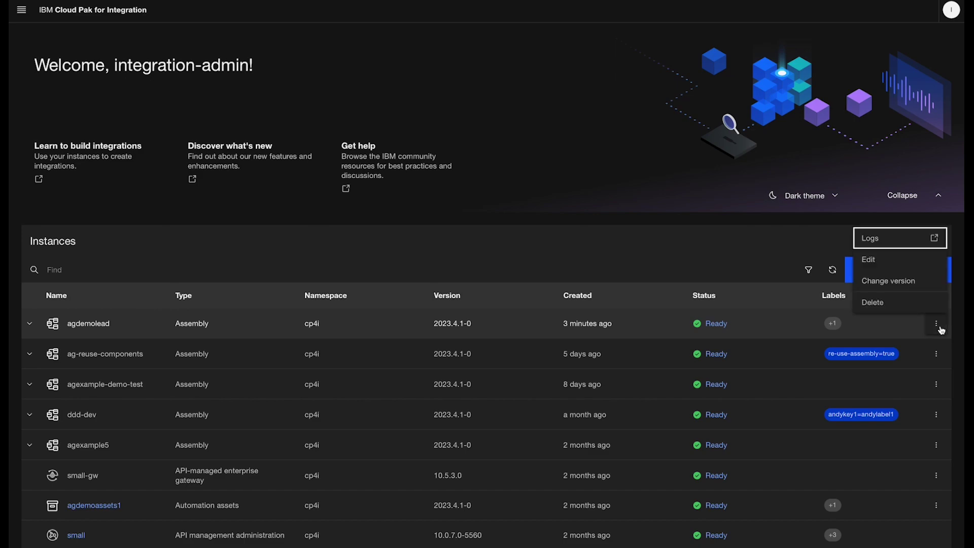
pyautogui.click(867, 260)
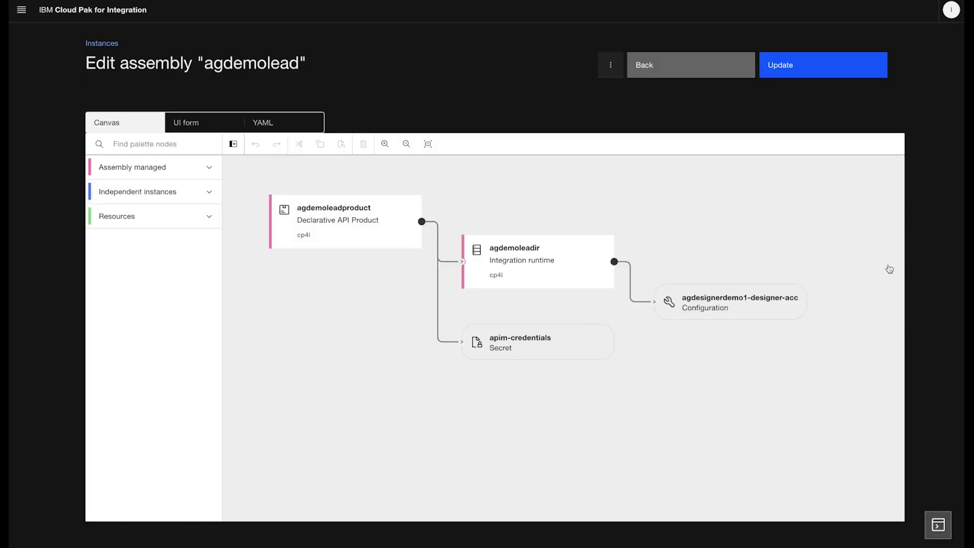
pyautogui.doubleClick(372, 243)
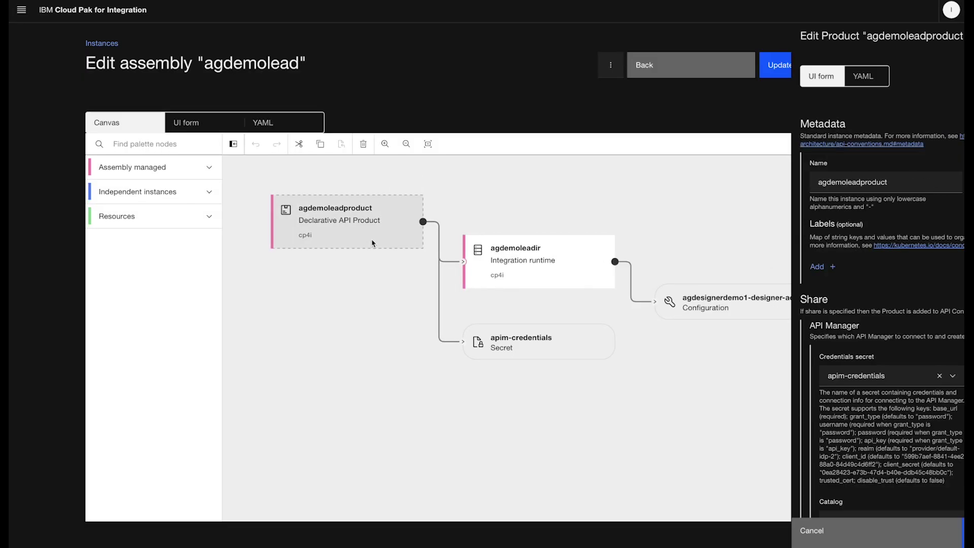
pyautogui.scroll(-2, 811, 315)
pyautogui.scroll(-5, 811, 315)
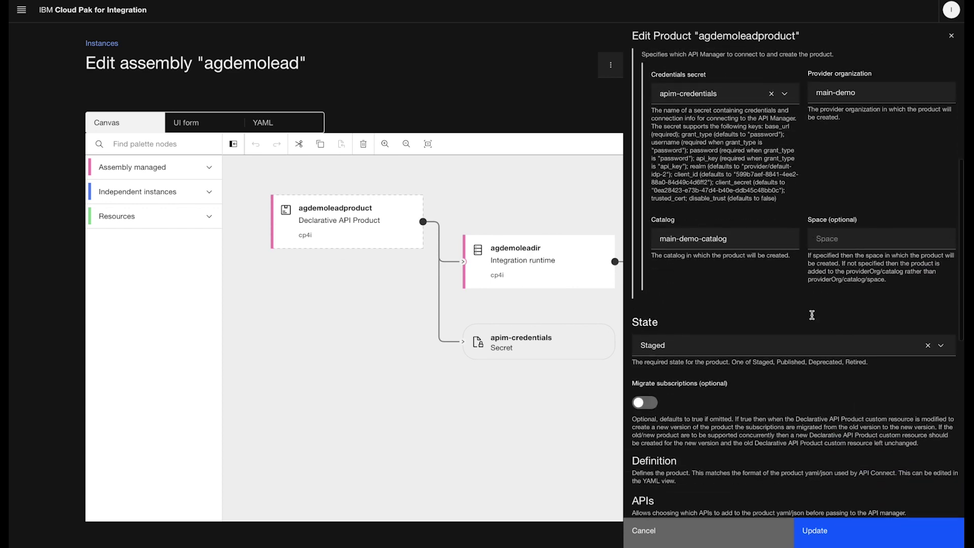
pyautogui.click(947, 324)
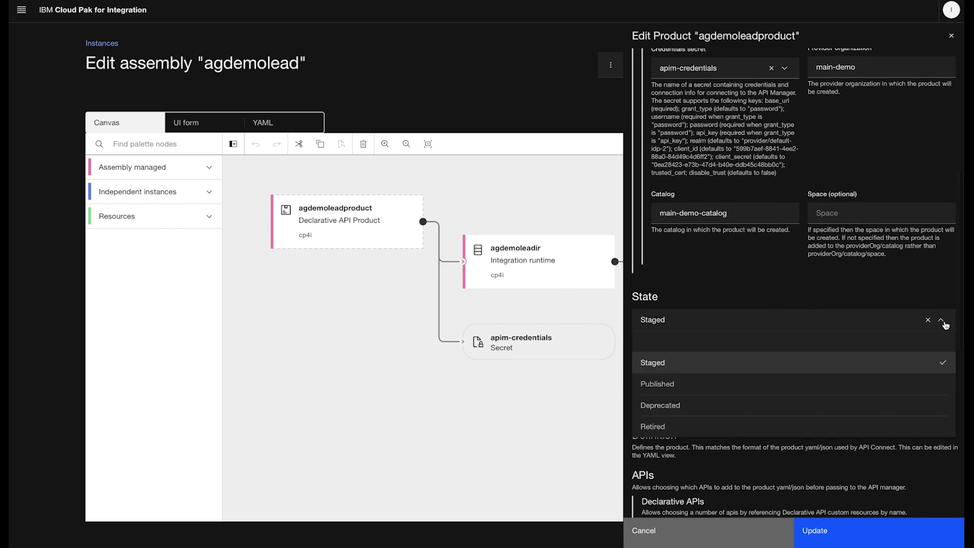
pyautogui.click(846, 381)
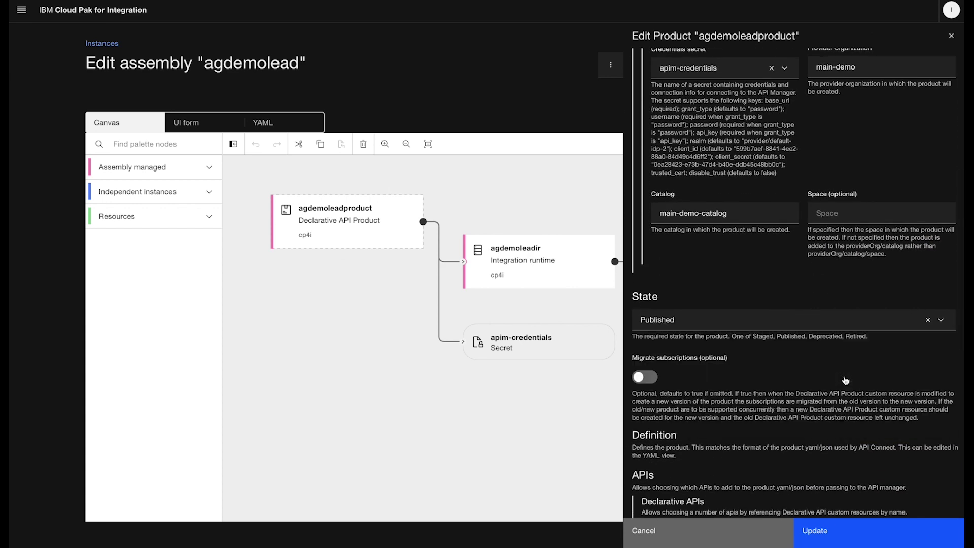
pyautogui.click(871, 534)
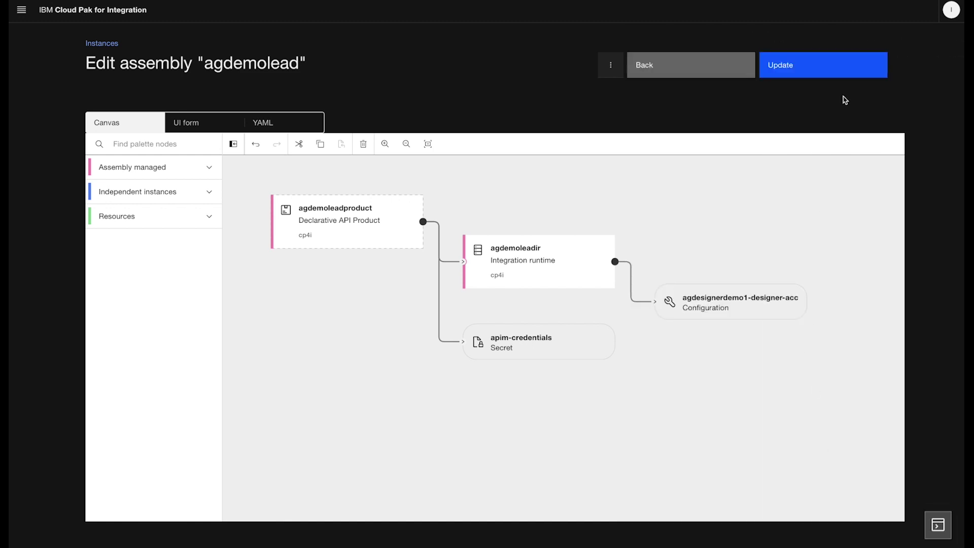
pyautogui.click(798, 70)
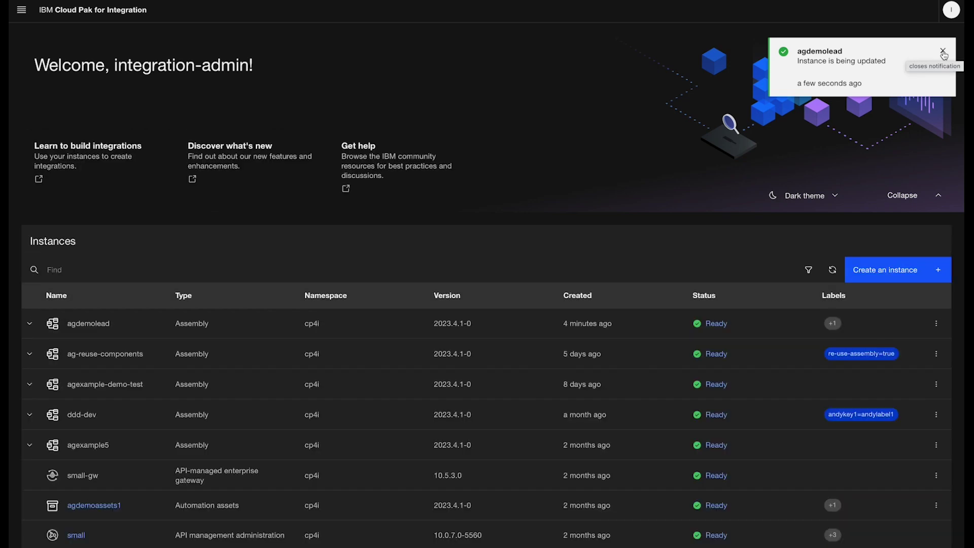
# Step: Dismiss the update notification and inspect agdemoleadproduct's Ready status conditions under agdemolead
pyautogui.click(943, 53)
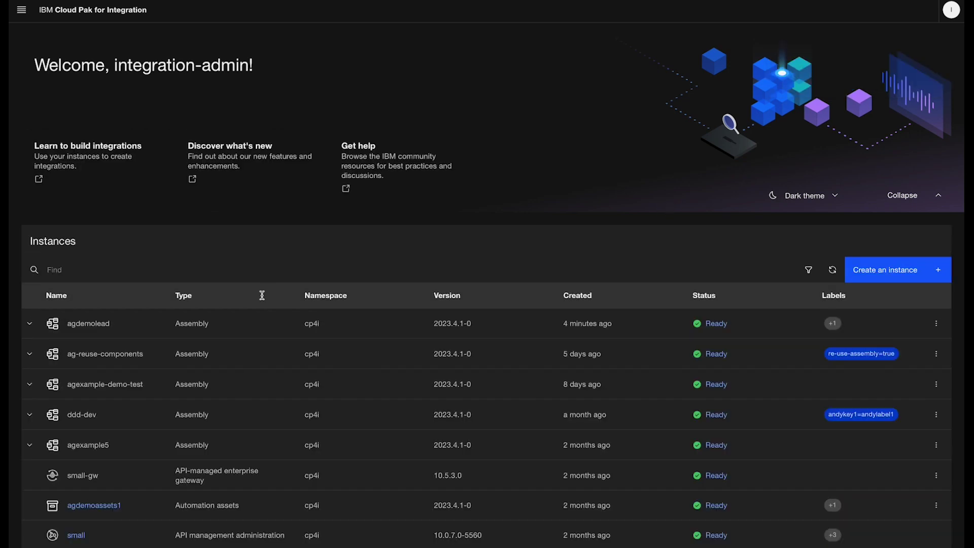
pyautogui.click(30, 325)
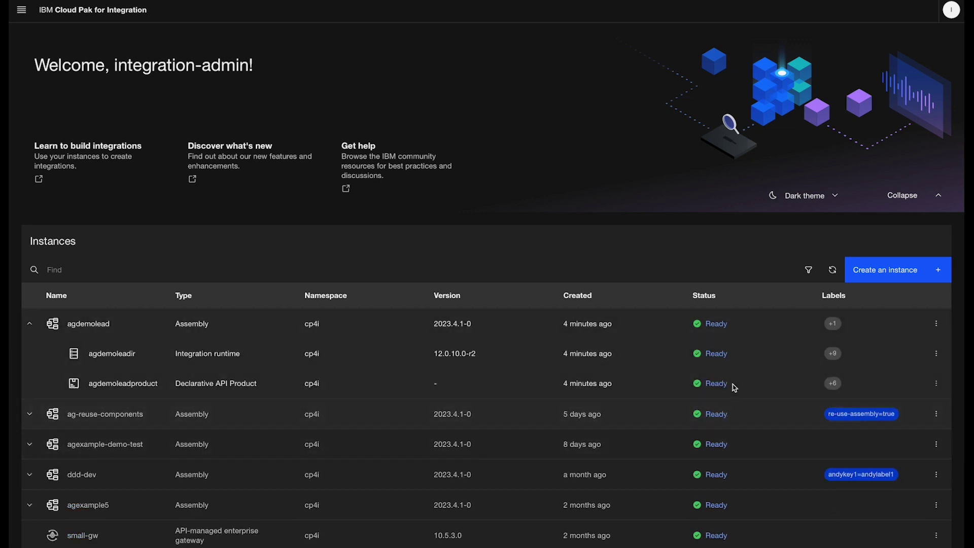
pyautogui.click(718, 385)
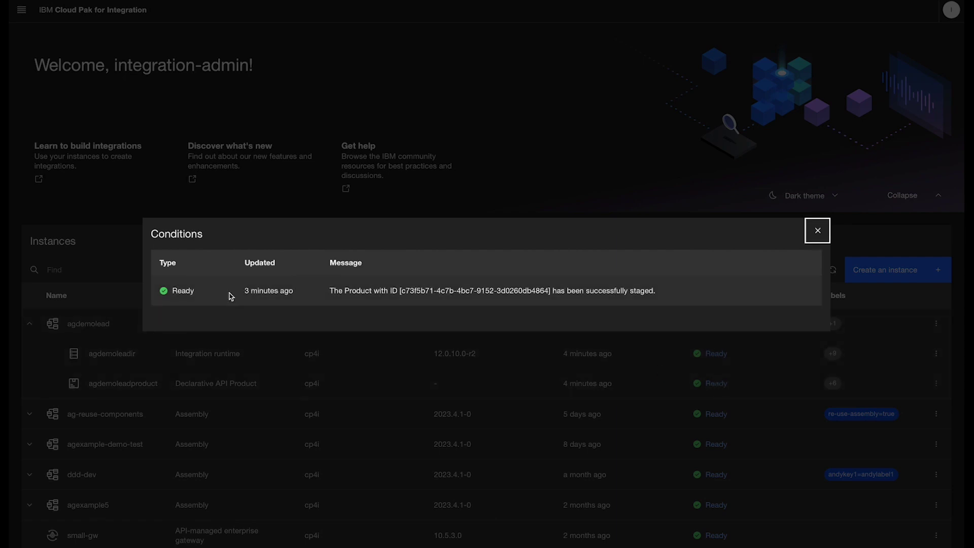
pyautogui.click(819, 233)
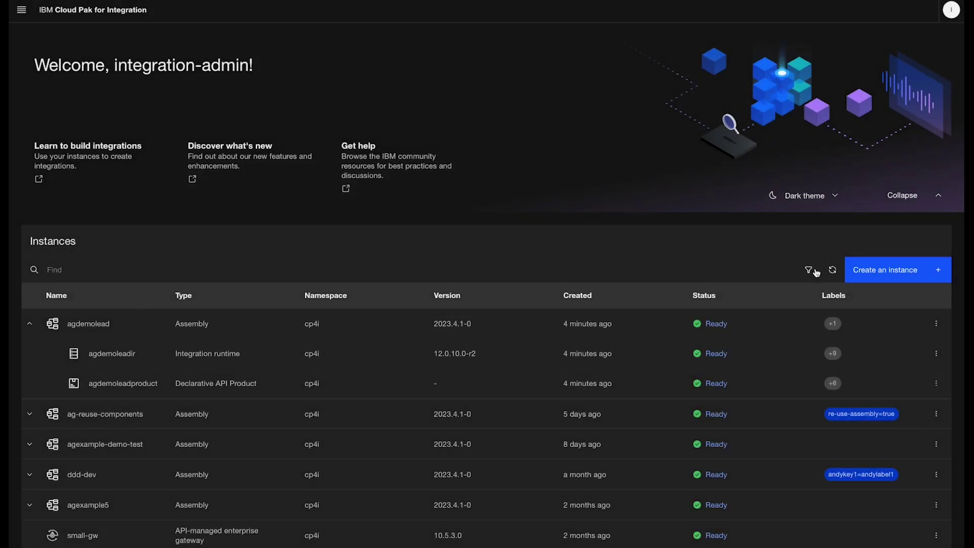
# Step: Refresh the instance list and recheck agdemoleadproduct's conditions, which now report it as published
pyautogui.click(833, 272)
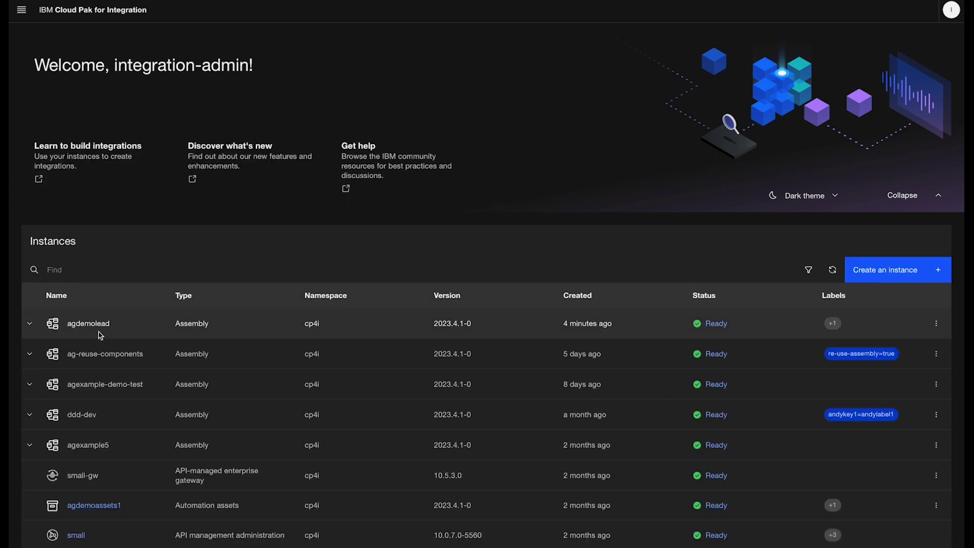
pyautogui.click(30, 324)
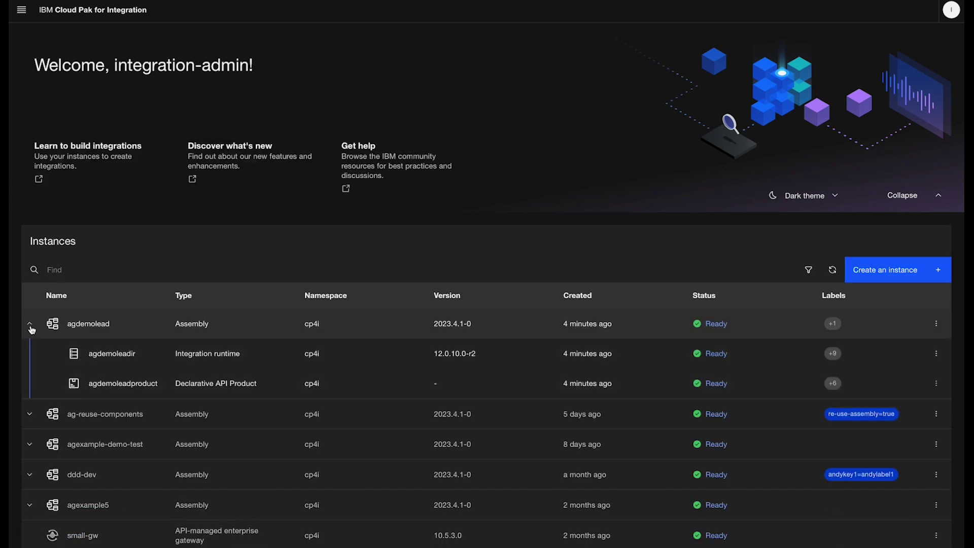
pyautogui.click(720, 386)
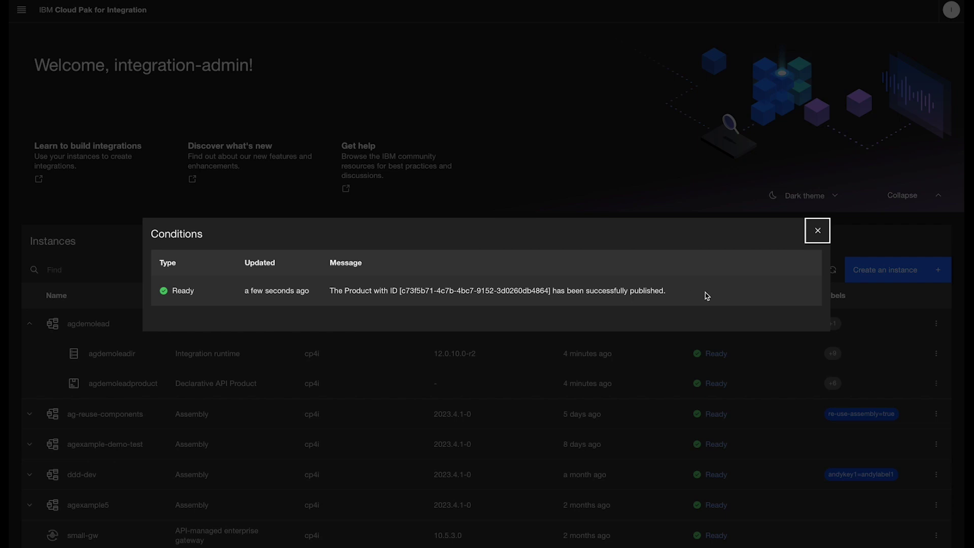
pyautogui.click(819, 233)
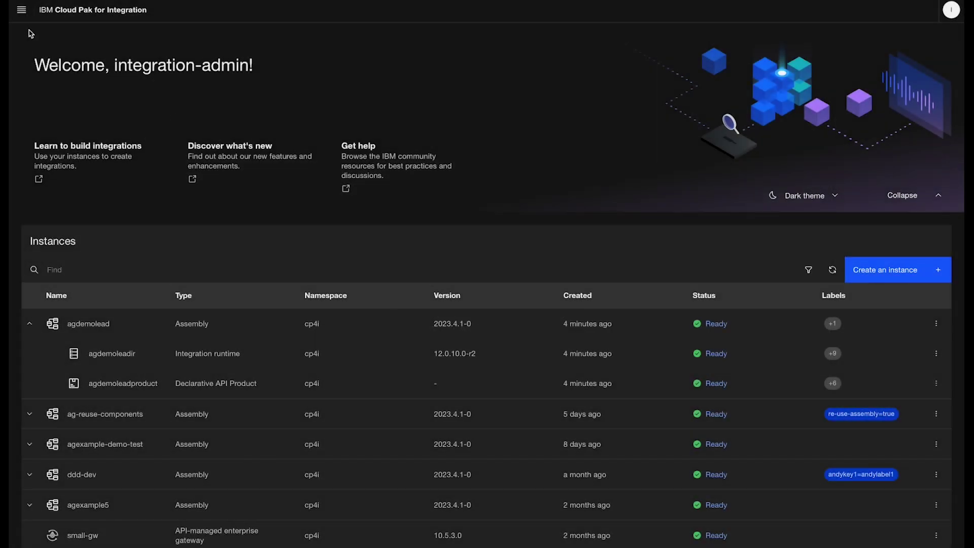
# Step: Open main-demo-catalog from Manage catalogs in the small API Connect instance
pyautogui.click(22, 11)
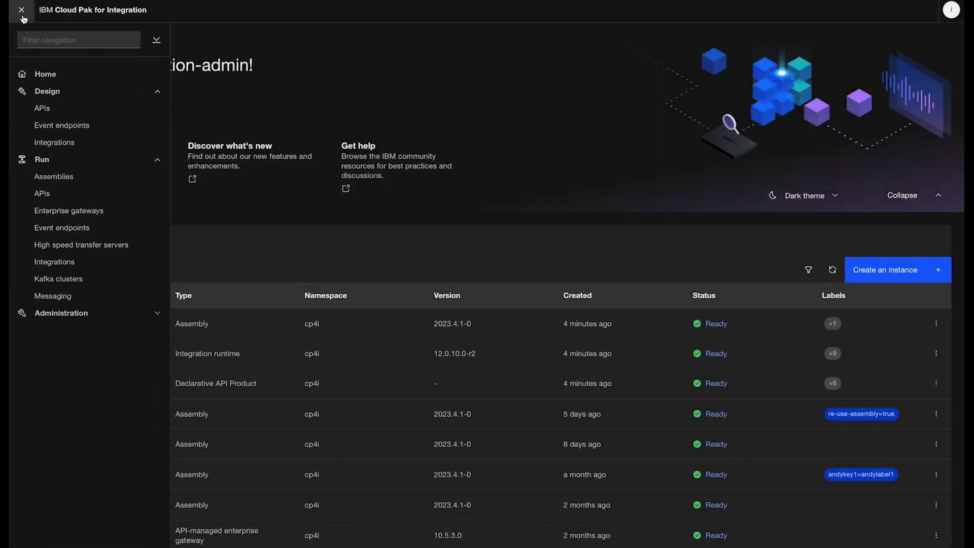
pyautogui.click(54, 109)
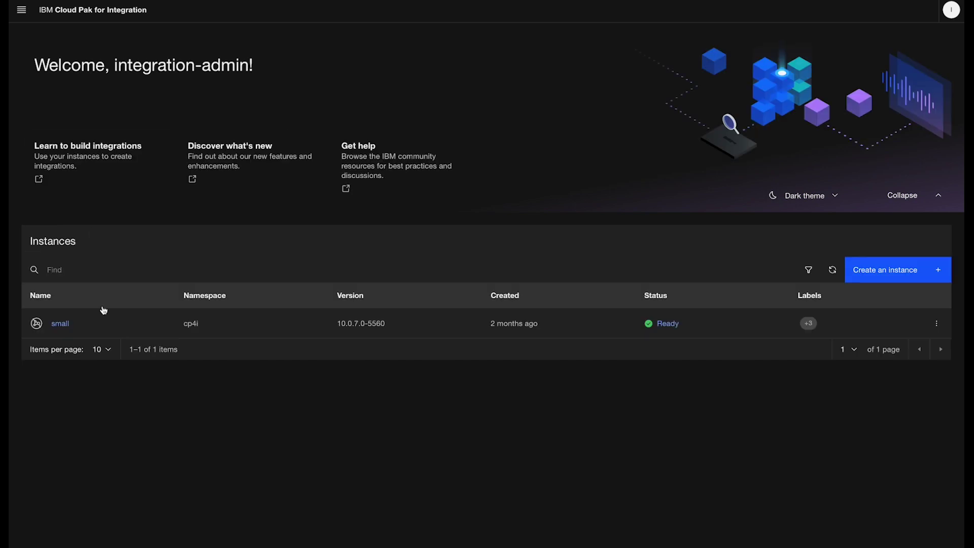
pyautogui.click(60, 324)
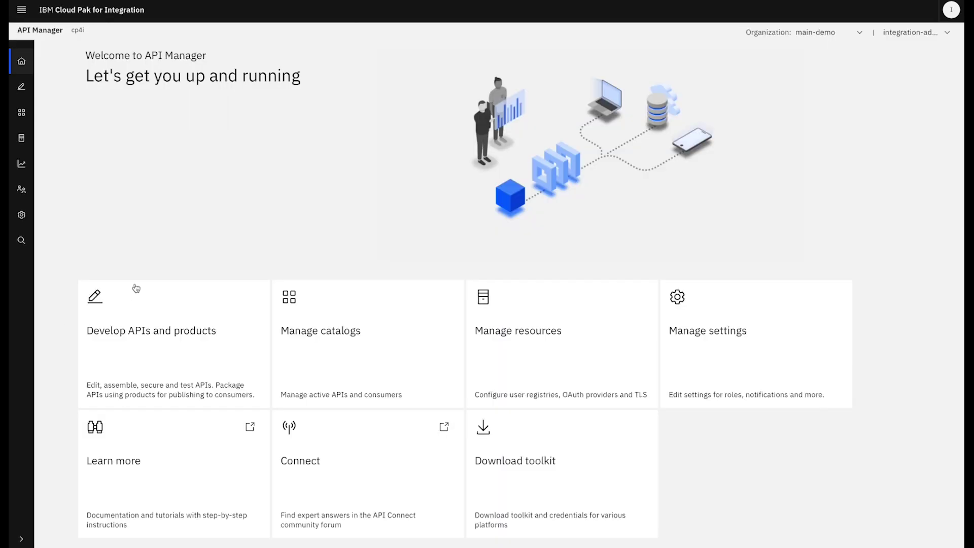
pyautogui.click(327, 333)
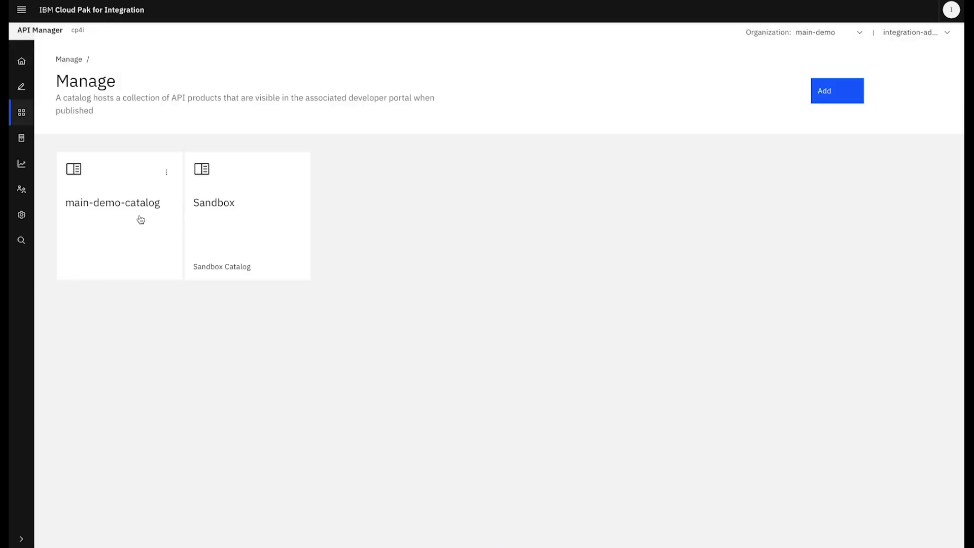
pyautogui.click(116, 204)
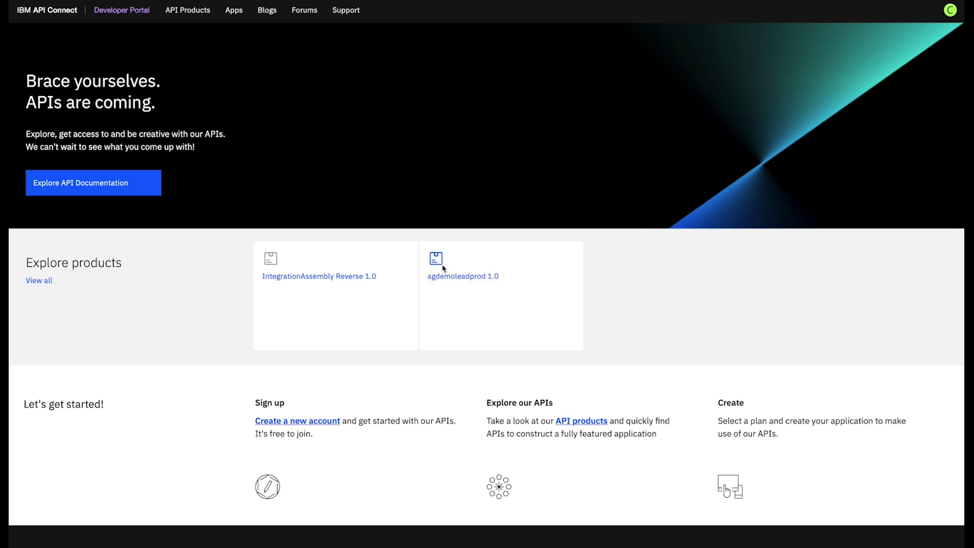
# Step: Open agdemoleadprod 1.0 and view the AGDemoLead 0.0.1 GET /lead/{id} operation details
pyautogui.click(478, 279)
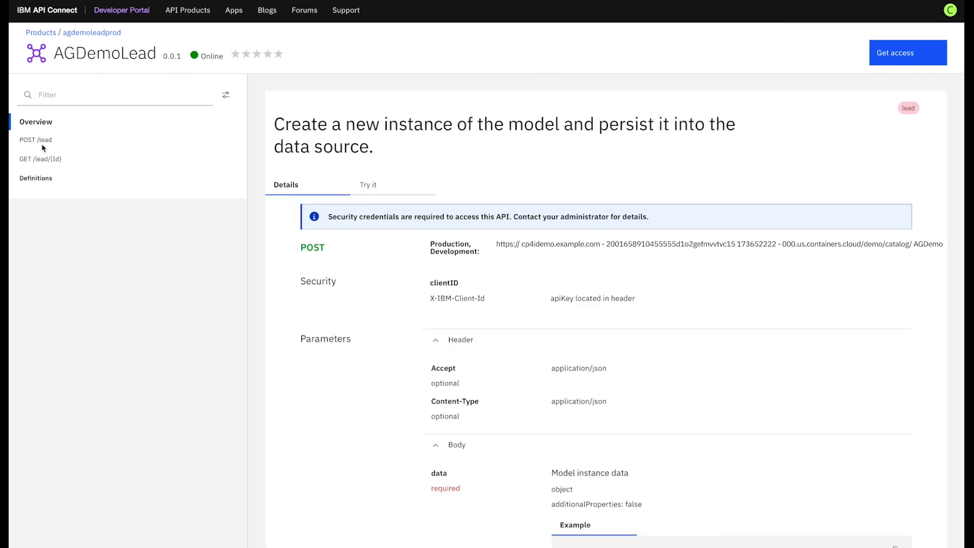
pyautogui.scroll(-2, 587, 299)
pyautogui.scroll(-2, 587, 299)
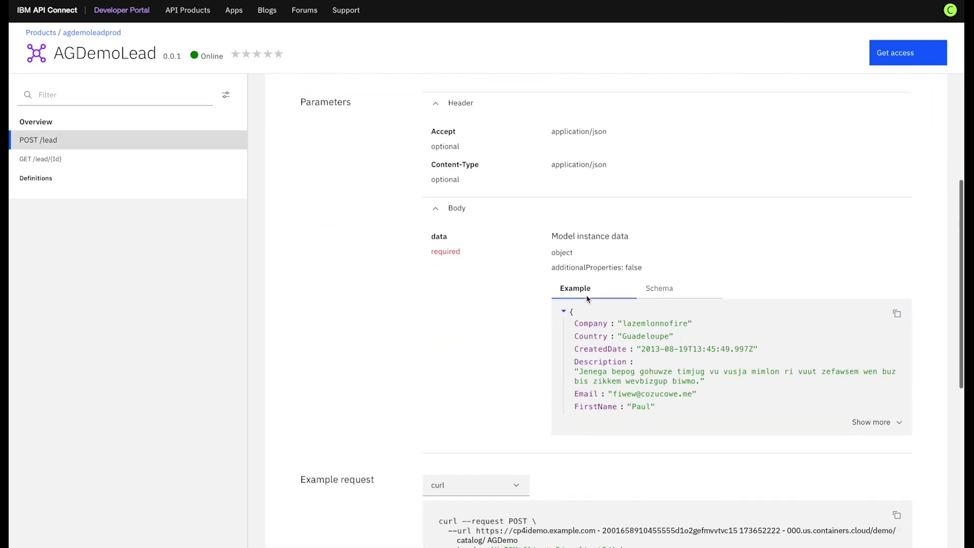
pyautogui.scroll(-3, 587, 299)
pyautogui.click(45, 162)
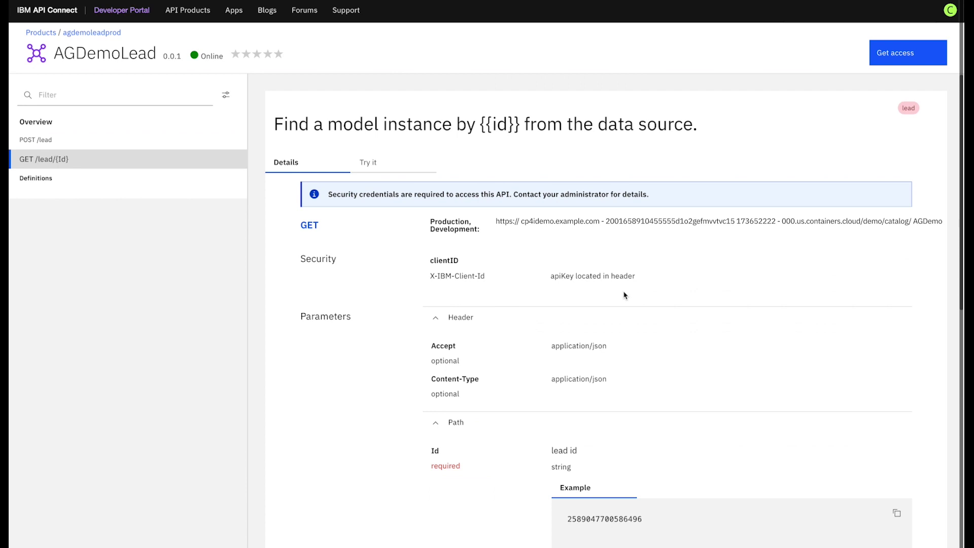